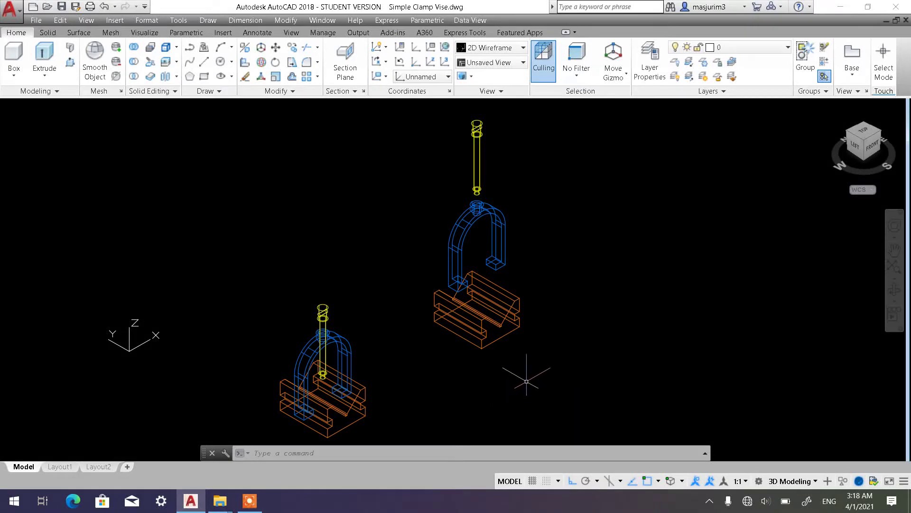
- Pan and zoom around the drawing to frame both clamp vise models
middle_click_drag(527, 382, 555, 321)
middle_click_drag(472, 346, 527, 324)
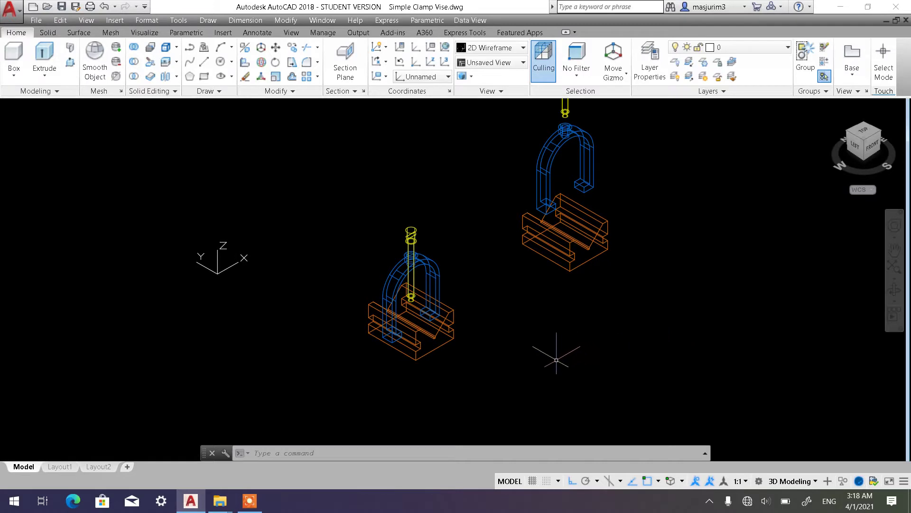
scroll(471, 359, "up", 2)
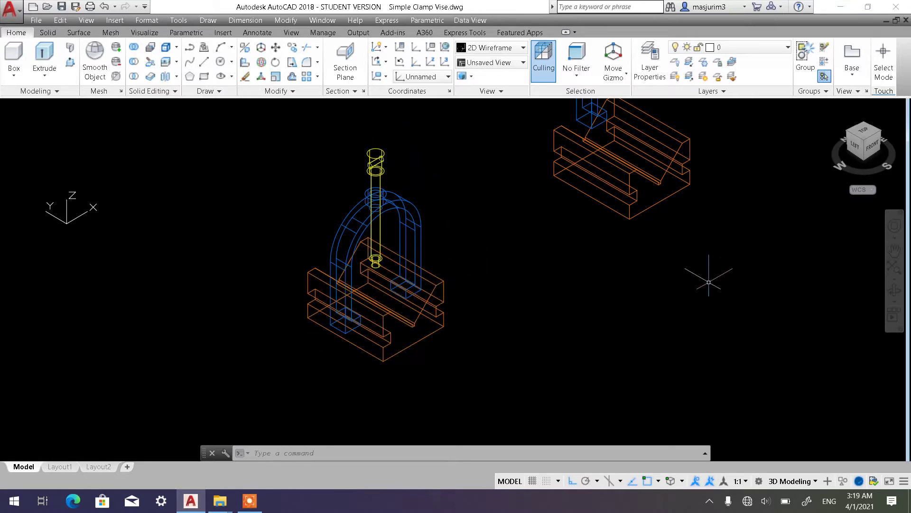
middle_click_drag(498, 321, 519, 338)
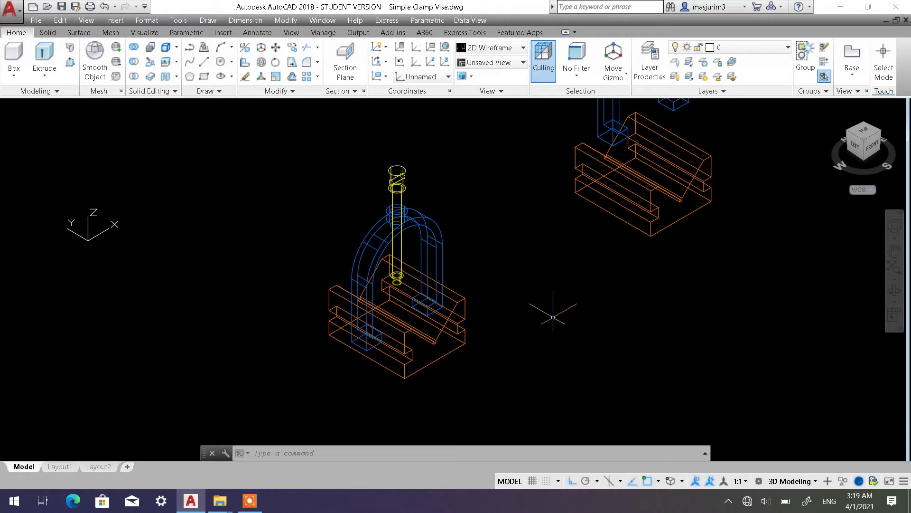
scroll(514, 248, "down", 3)
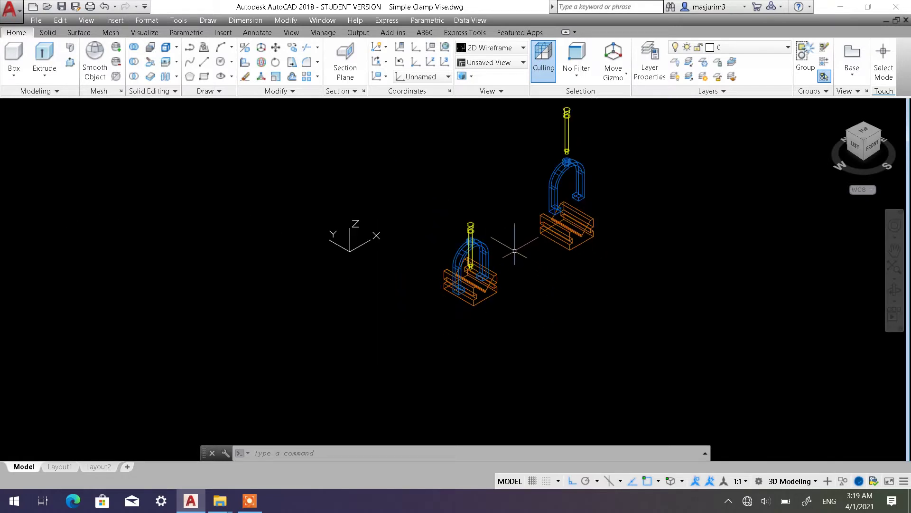
middle_click_drag(527, 180, 486, 201)
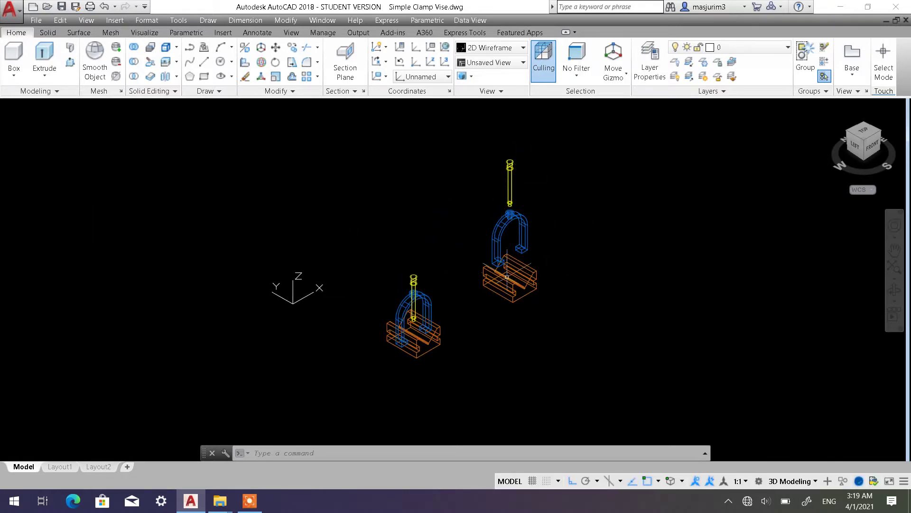
scroll(512, 272, "up", 2)
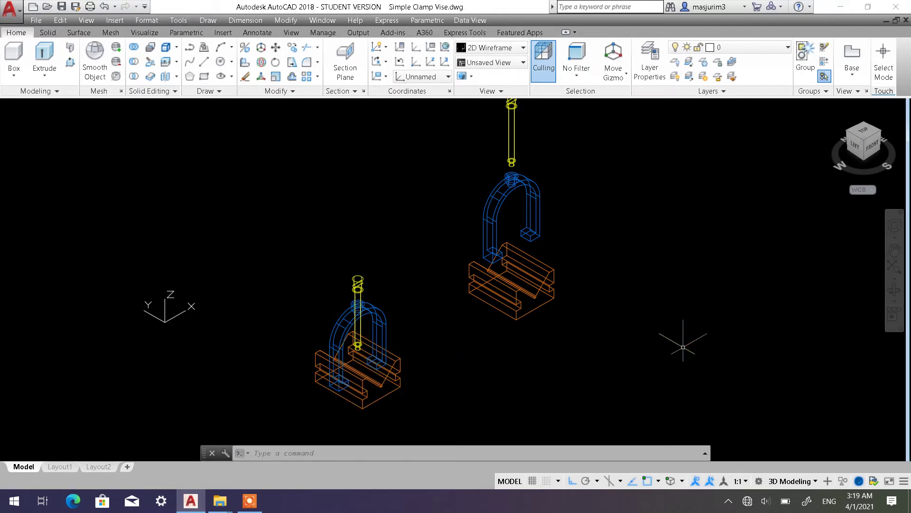
middle_click_drag(606, 291, 602, 338)
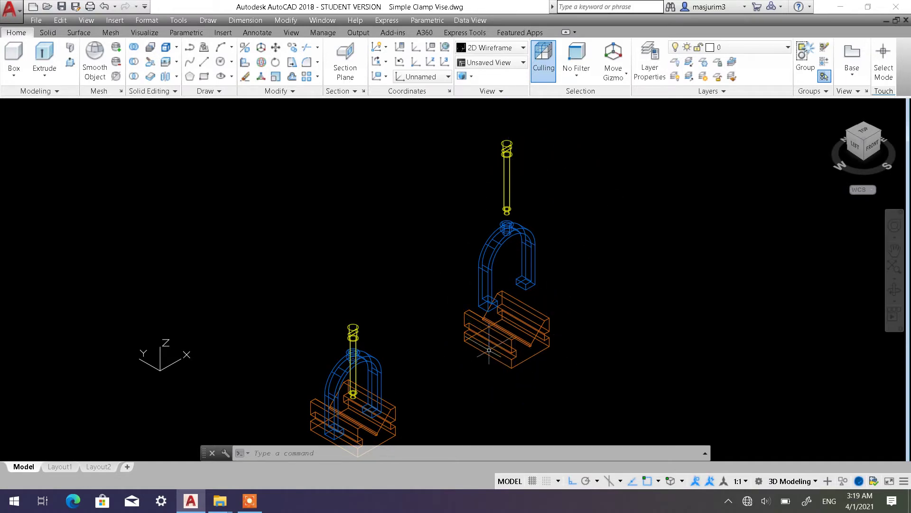
middle_click_drag(477, 346, 541, 269)
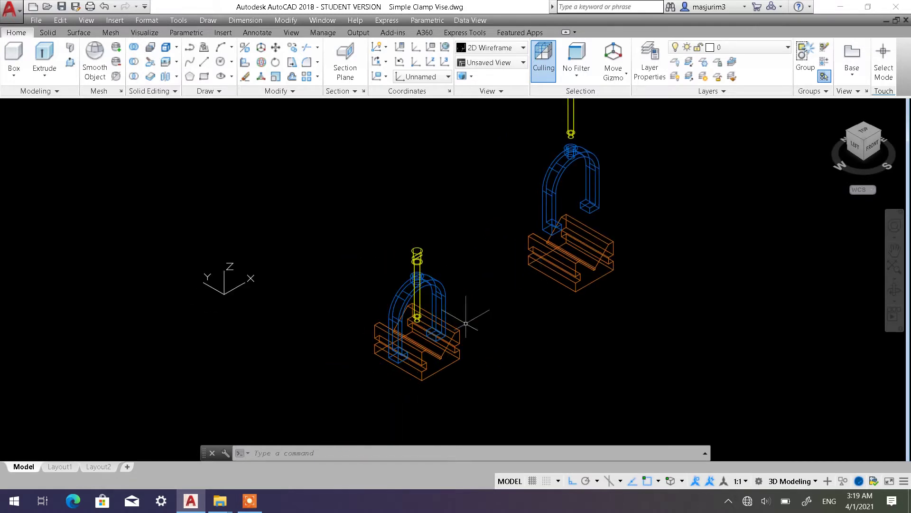
middle_click_drag(466, 323, 482, 299)
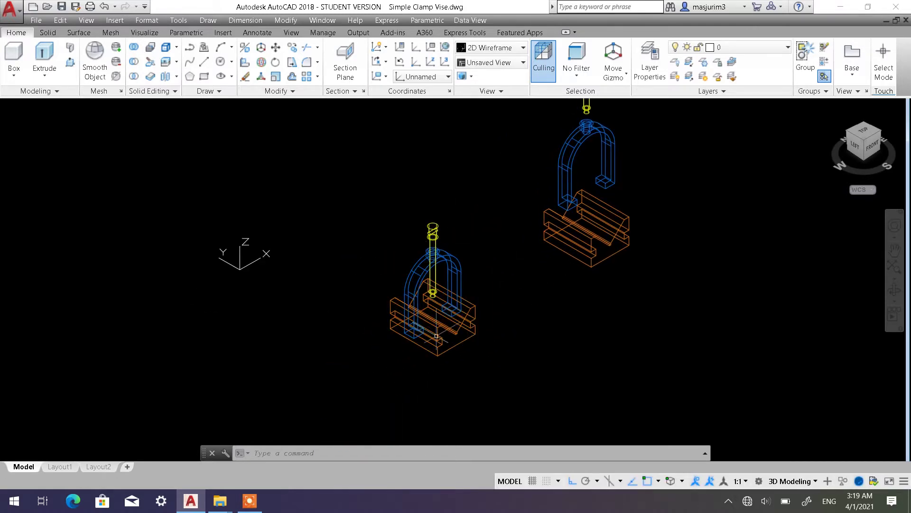
scroll(453, 290, "up", 2)
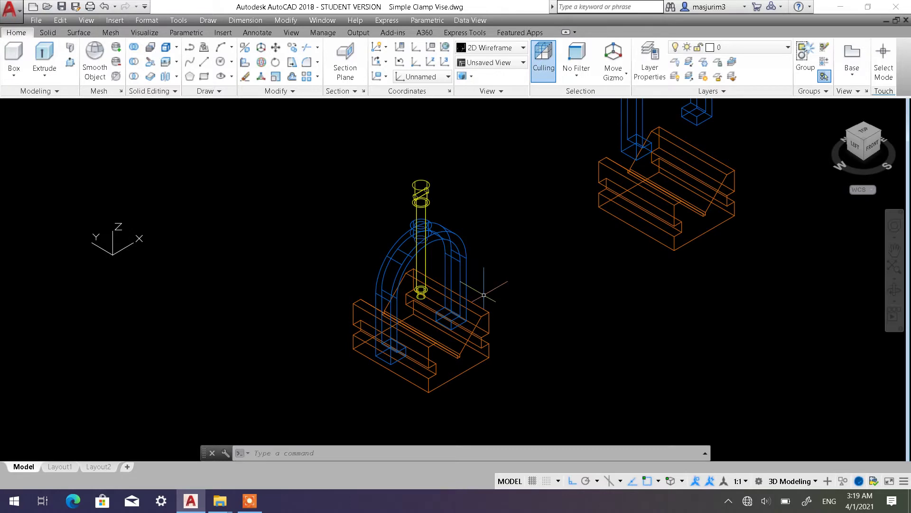
scroll(484, 294, "down", 2)
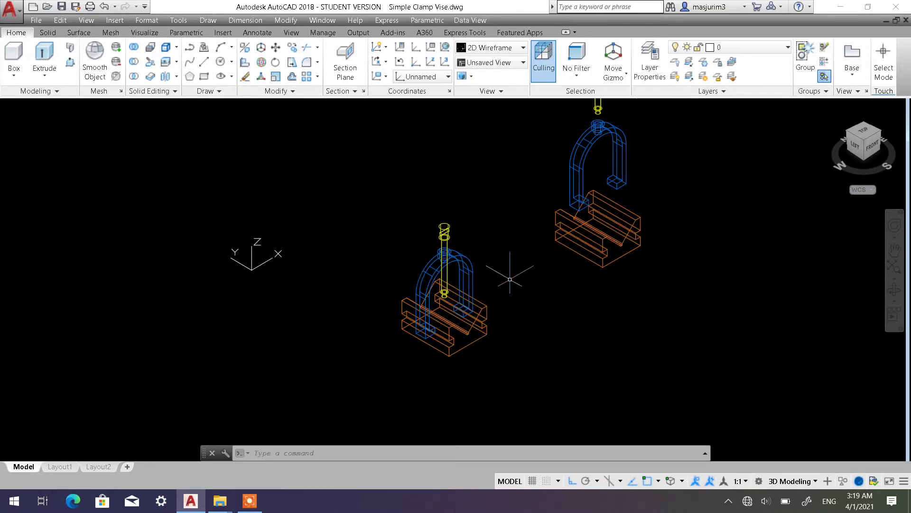
middle_click_drag(511, 268, 421, 376)
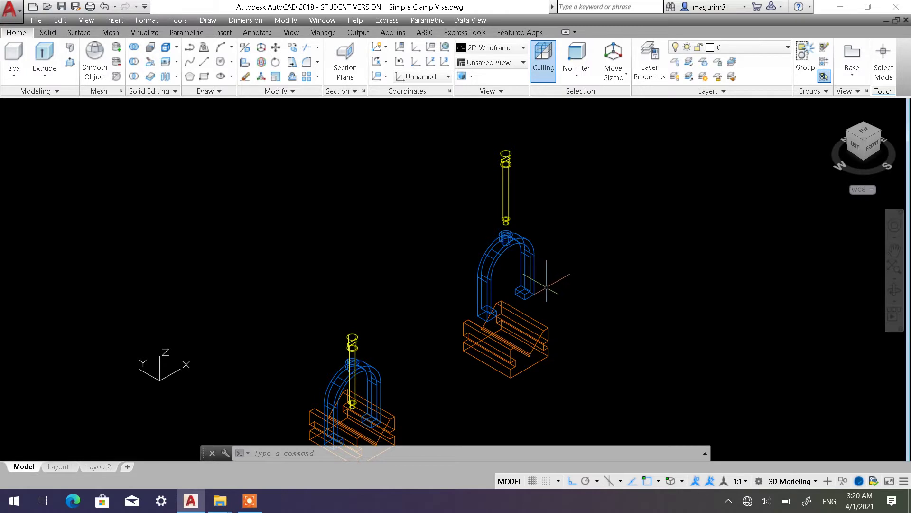
middle_click_drag(547, 287, 571, 252)
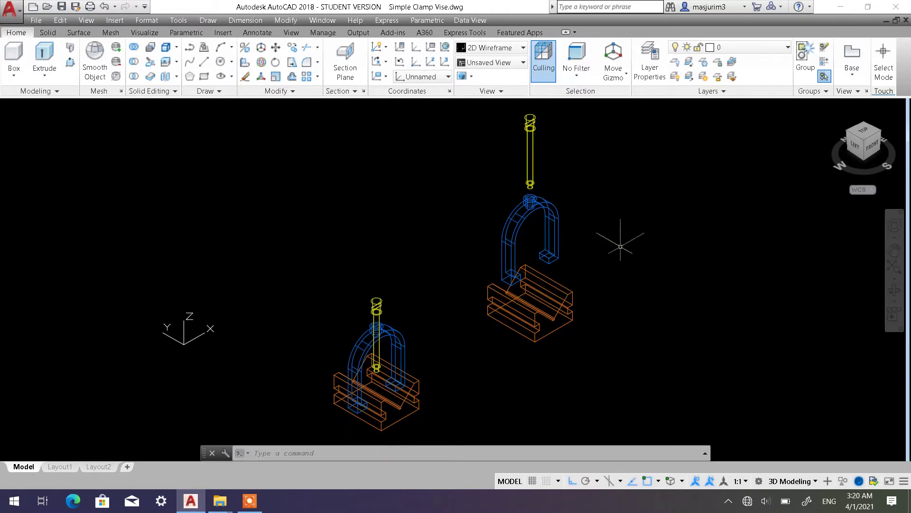
middle_click_drag(508, 290, 556, 215)
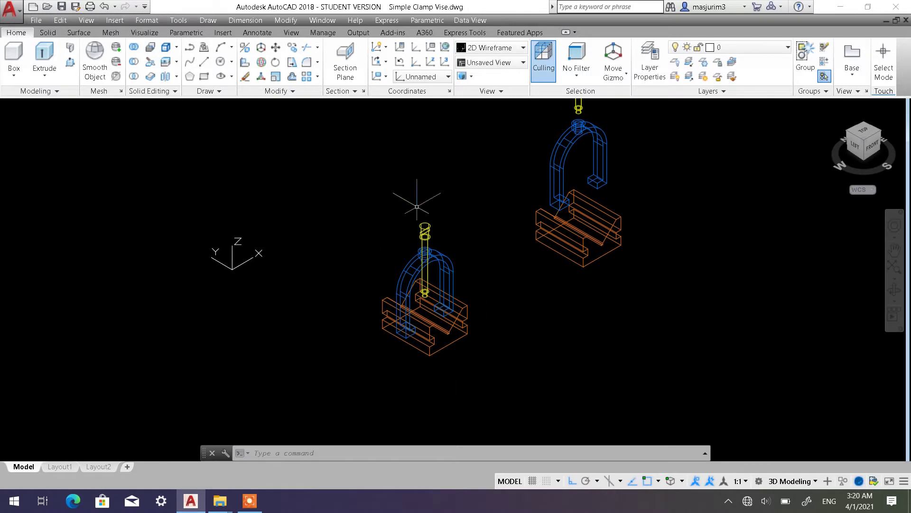
scroll(453, 272, "up", 1)
scroll(464, 250, "up", 1)
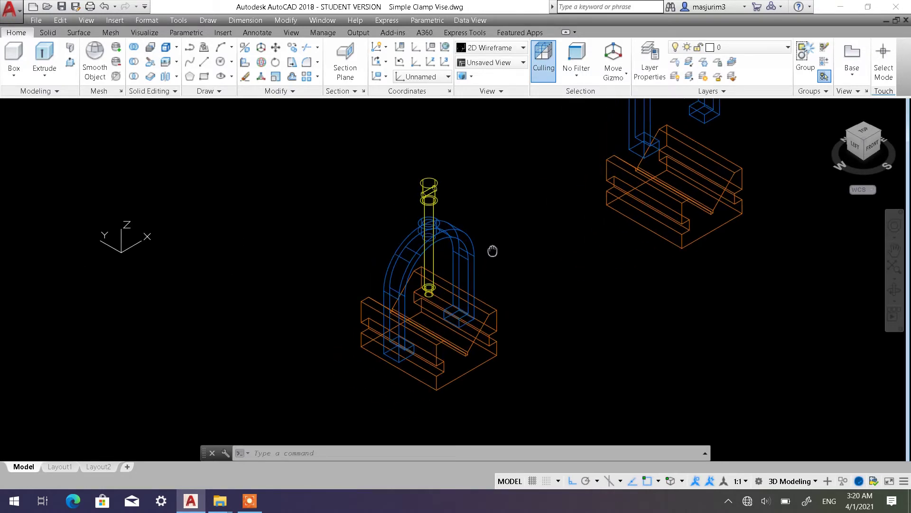
scroll(493, 250, "up", 1)
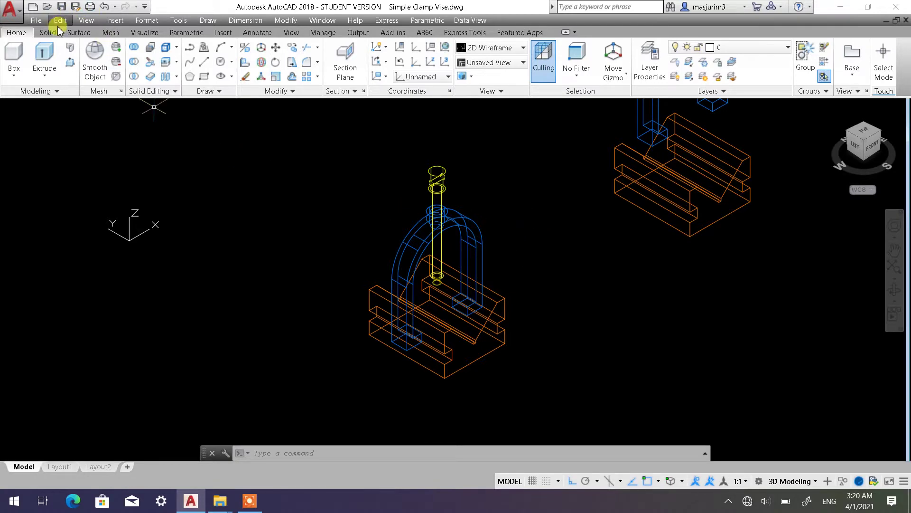
- Start a new drawing from the A4 landscape template
key("ctrl+n")
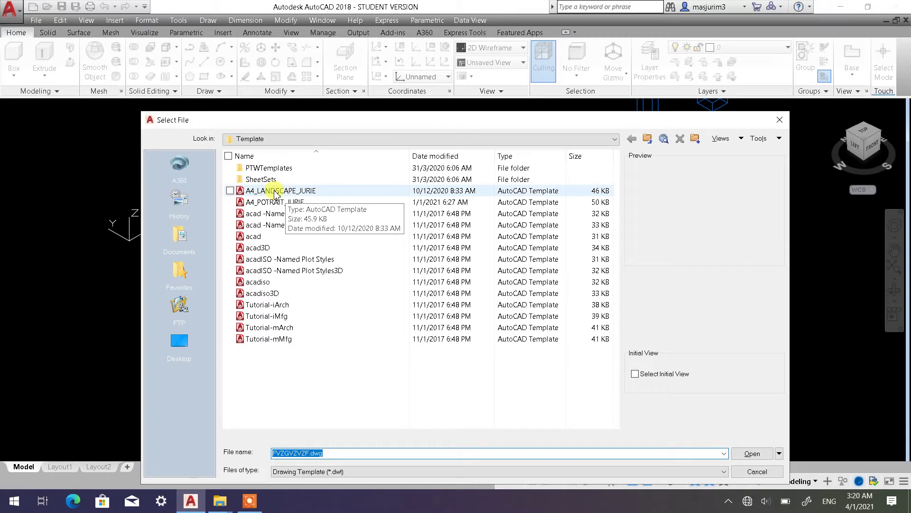
double_click(275, 191)
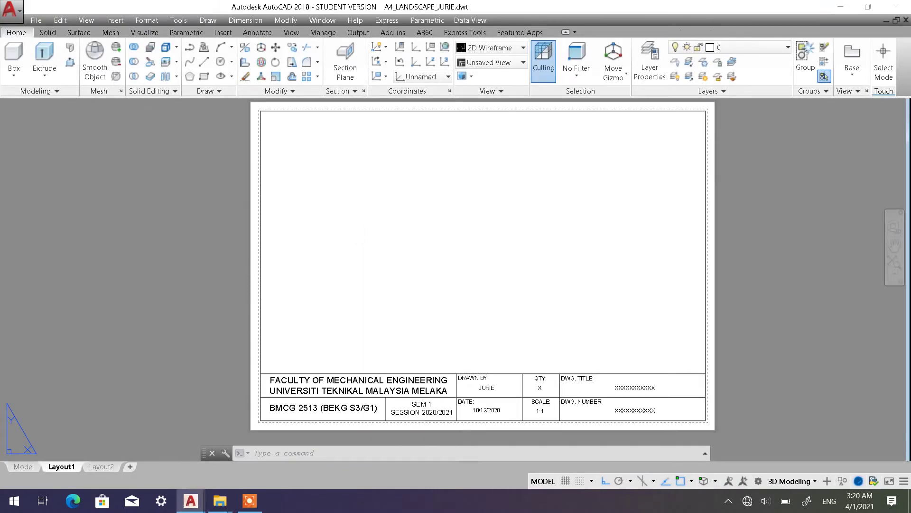
left_click(38, 21)
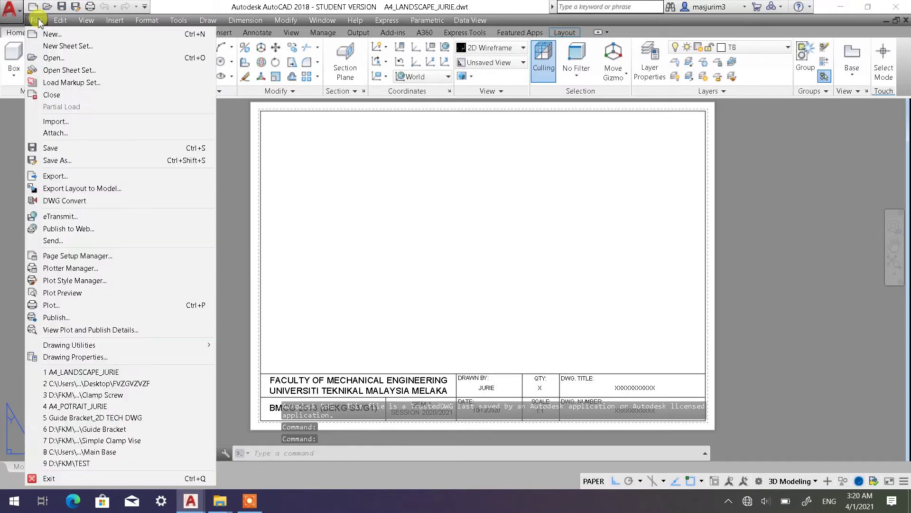
- Save As AutoCAD 2018 Drawing, browsing to D:\FKM\FKM UTeM\P&P\Sem 1_20202021\BMCG 1523
left_click(67, 162)
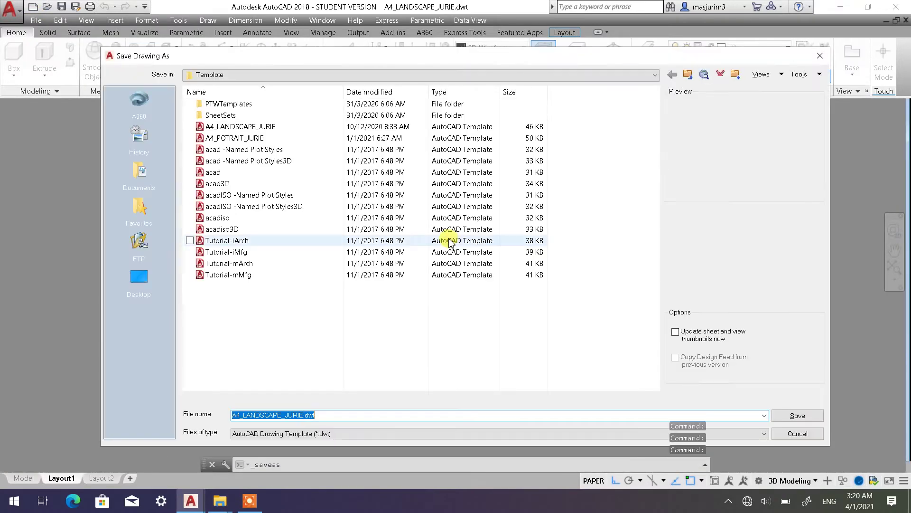
left_click(326, 433)
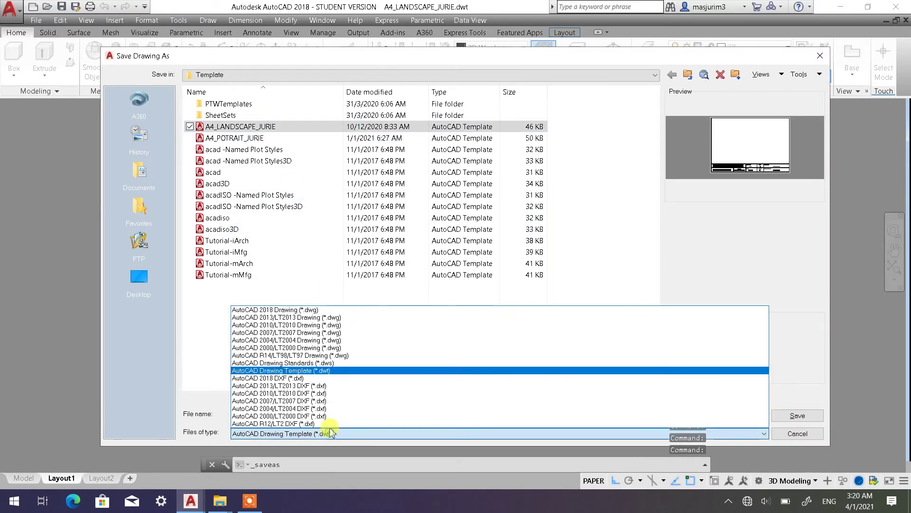
left_click(316, 310)
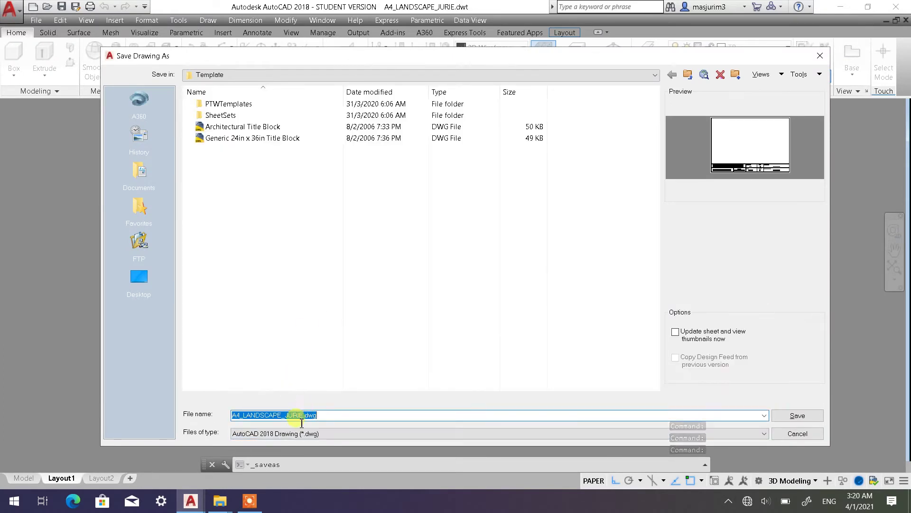
left_click(240, 75)
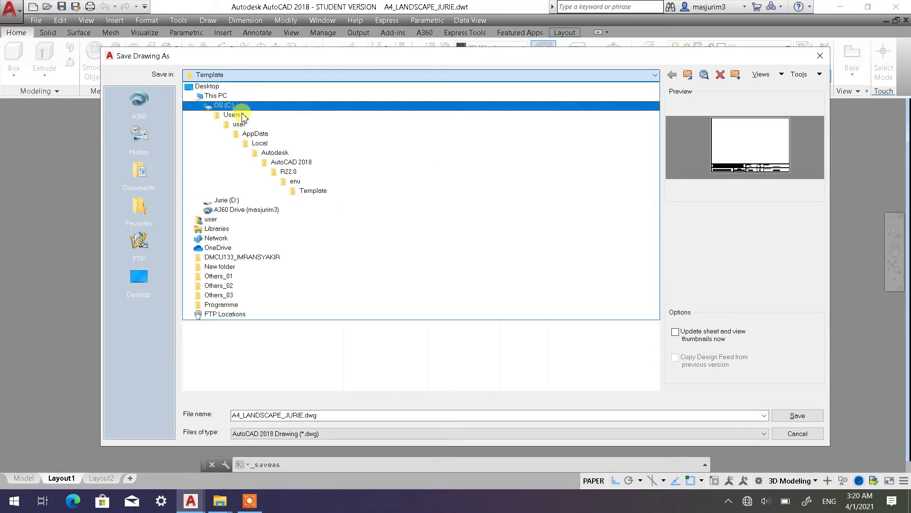
left_click(231, 201)
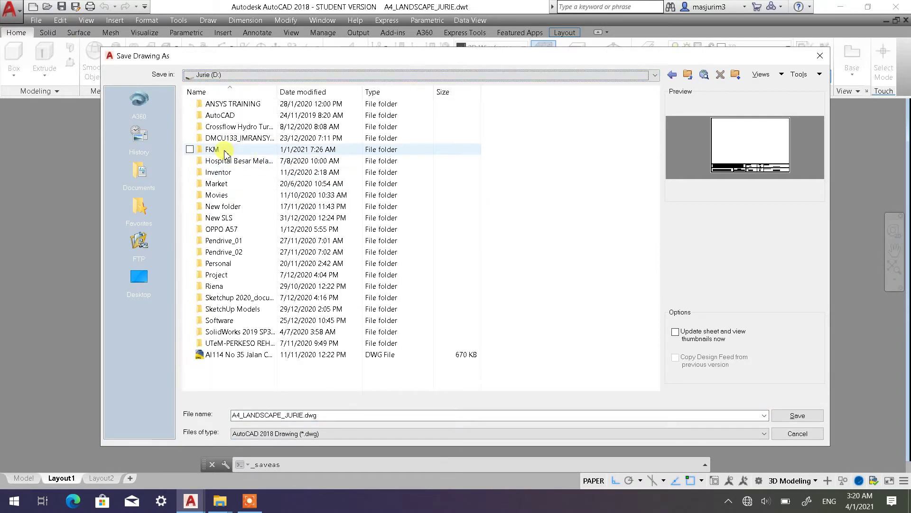
double_click(216, 149)
double_click(231, 139)
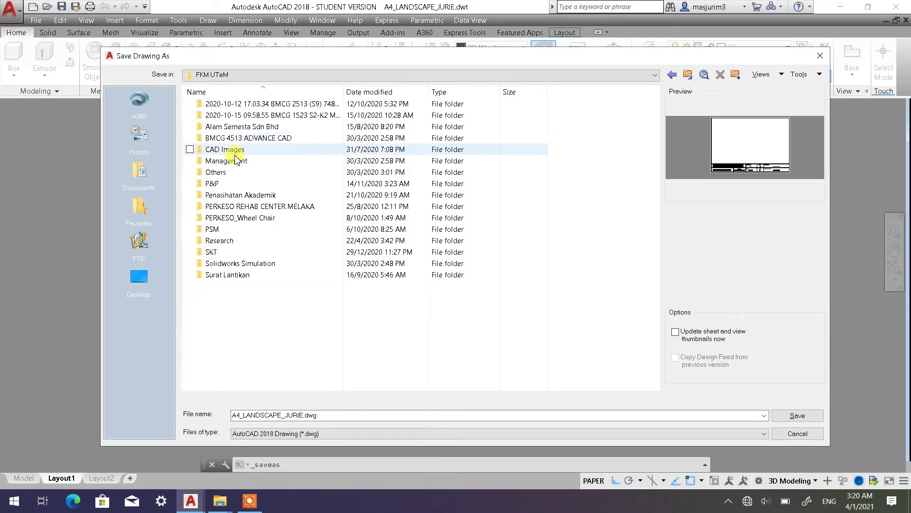
double_click(220, 183)
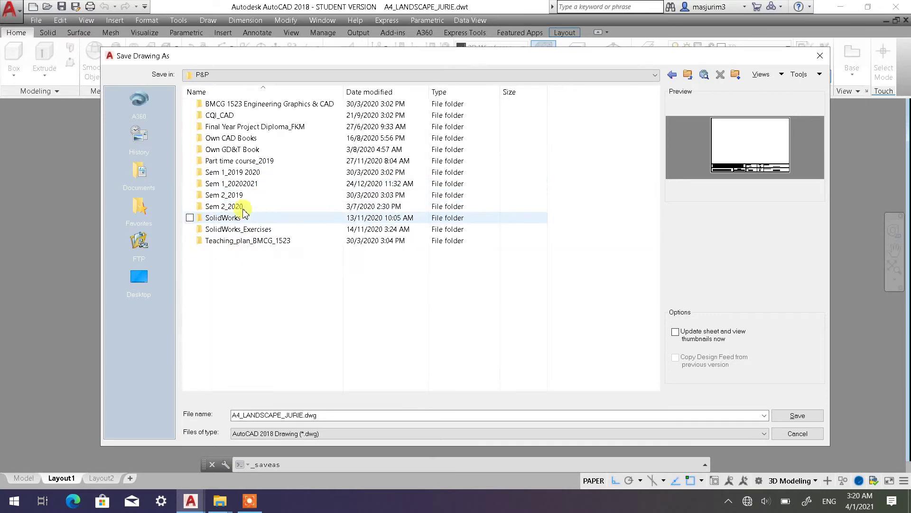
double_click(242, 182)
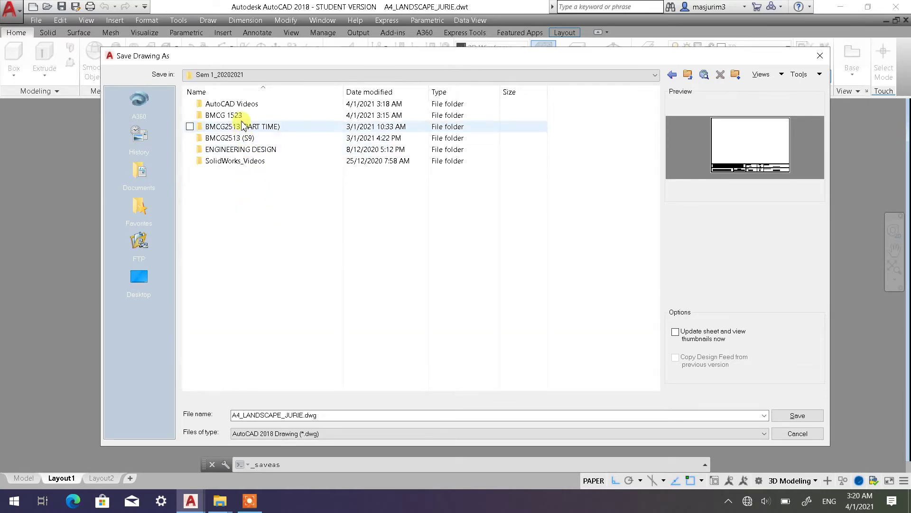
double_click(240, 114)
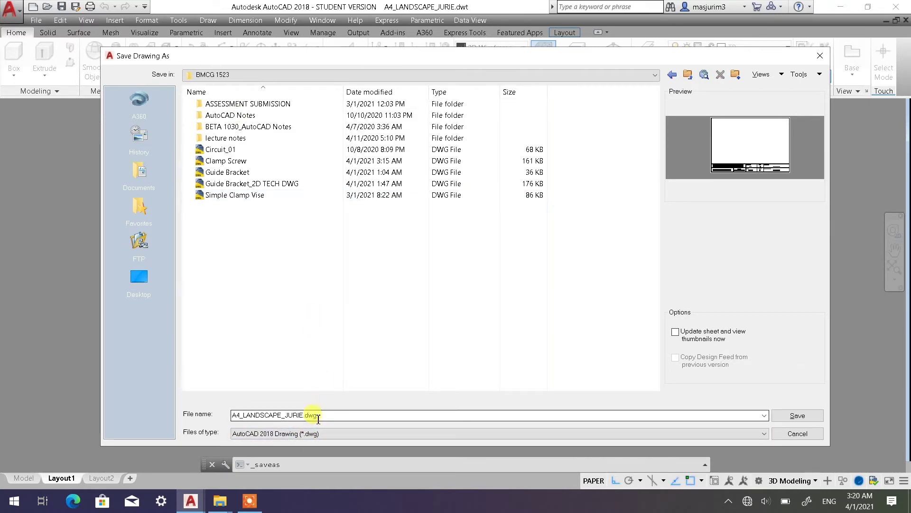
- Name the file Assembly_Simple Clamp Vise, keeping the AutoCAD 2018 .dwg format, and save
double_click(327, 416)
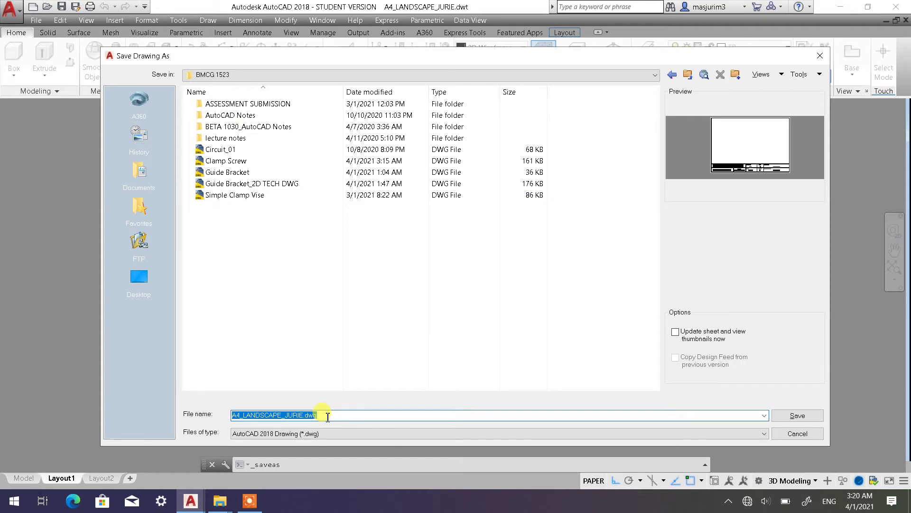
type("Assembly_Simple Clamp Vise")
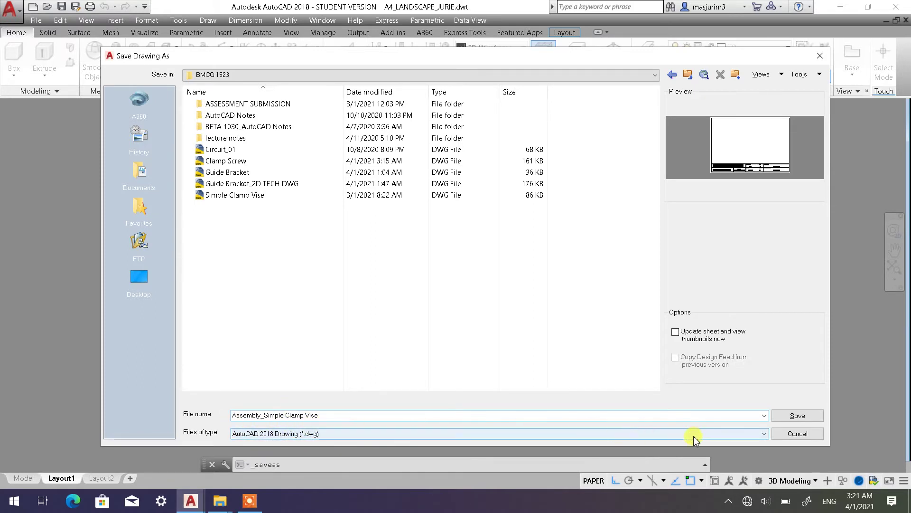
left_click(333, 435)
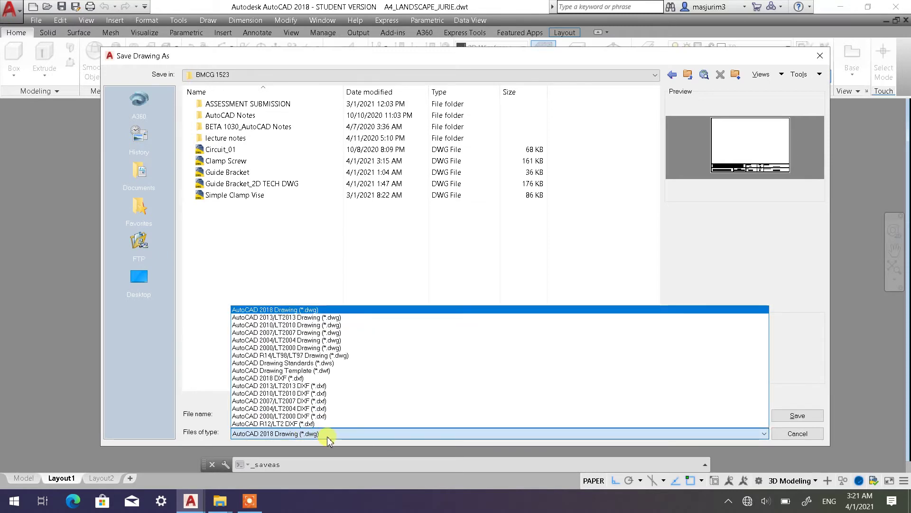
left_click(326, 437)
left_click(666, 415)
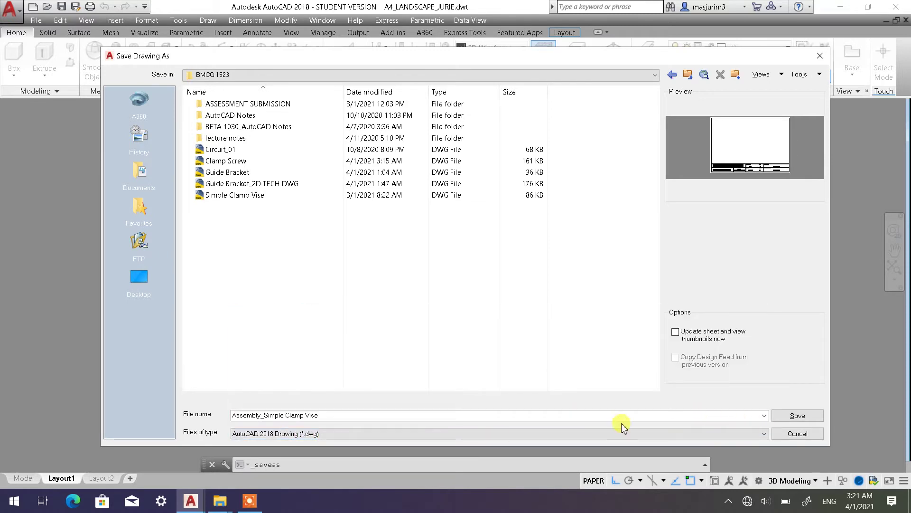
left_click(340, 433)
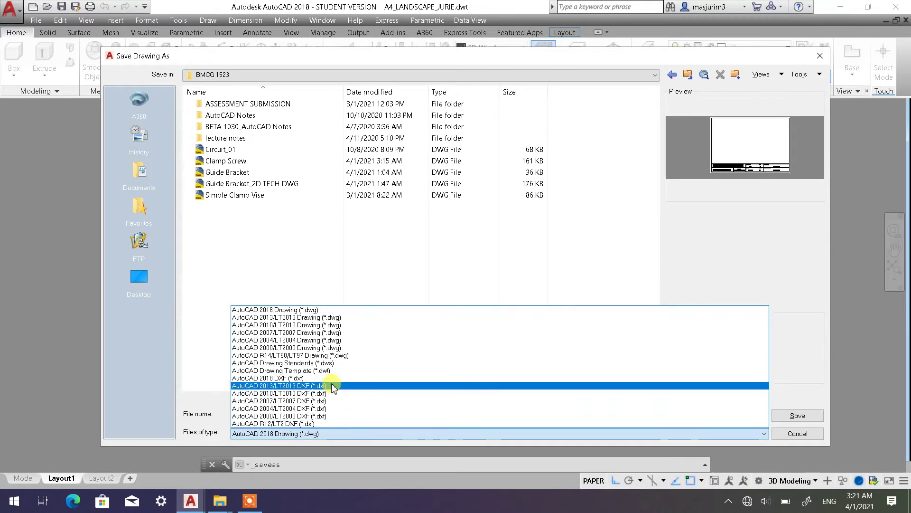
left_click(337, 440)
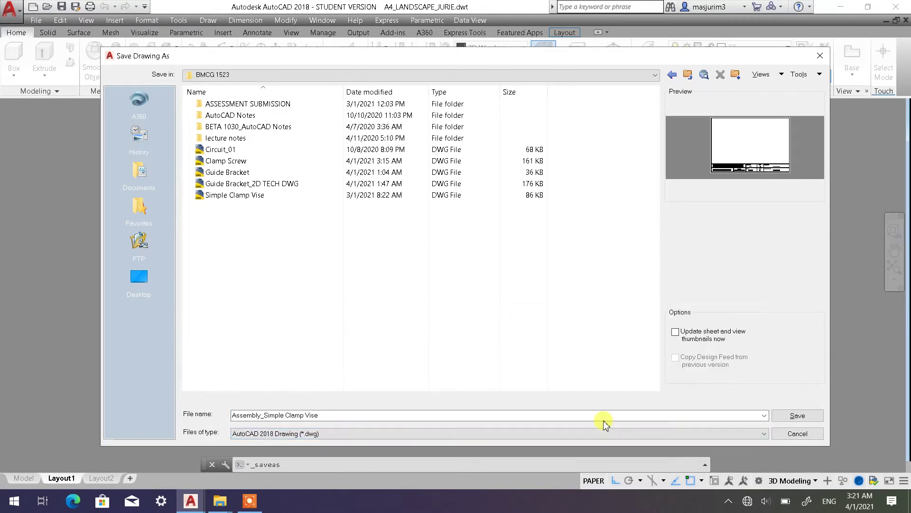
left_click(798, 417)
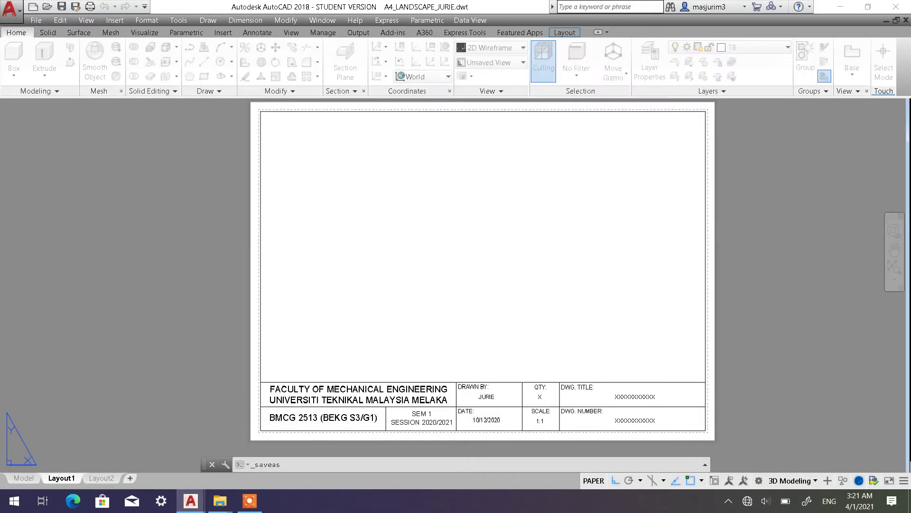
- Switch to model space, turn the grid off and set the SW Isometric view
left_click(24, 478)
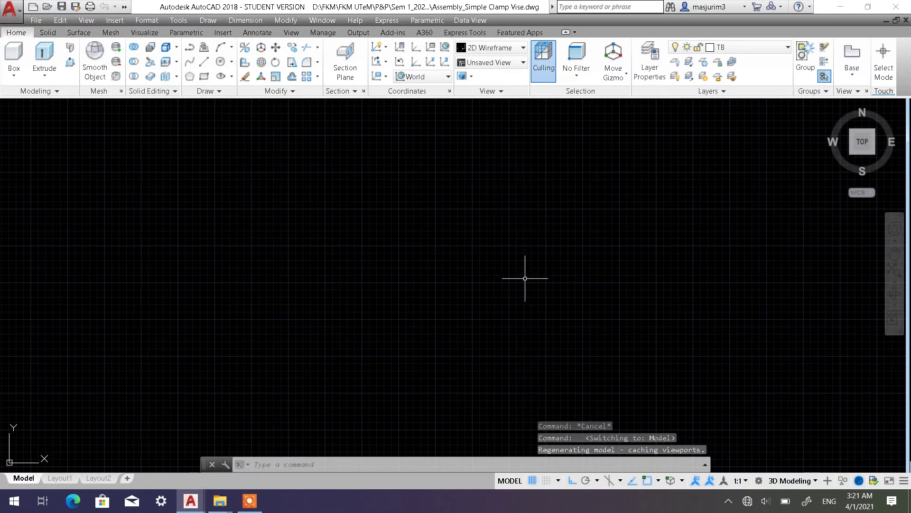
left_click(533, 481)
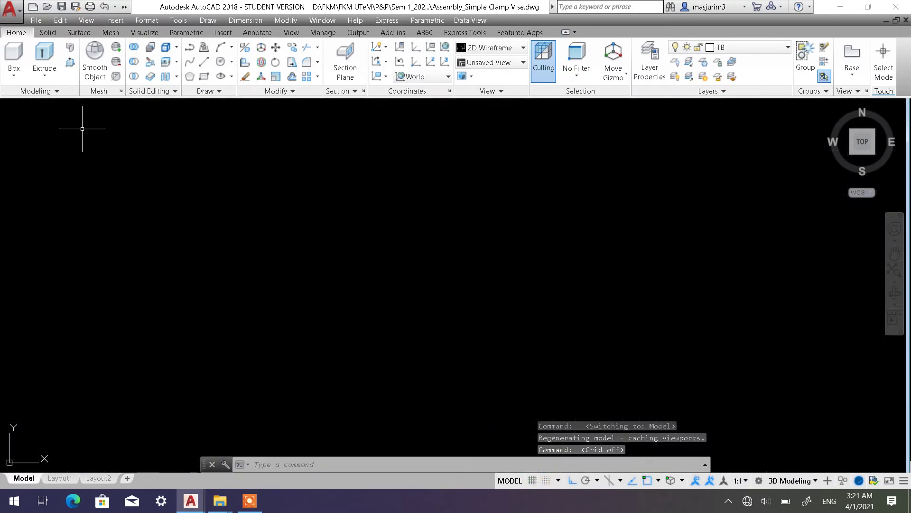
left_click(19, 108)
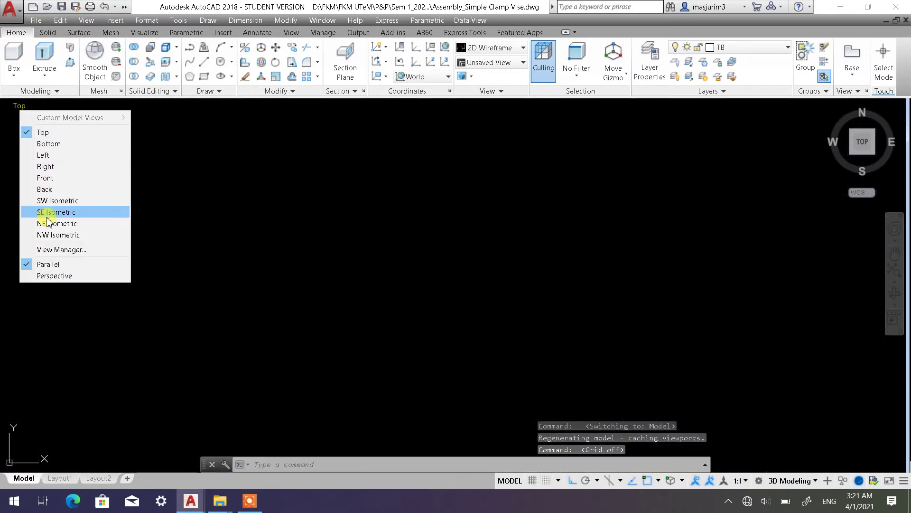
left_click(49, 201)
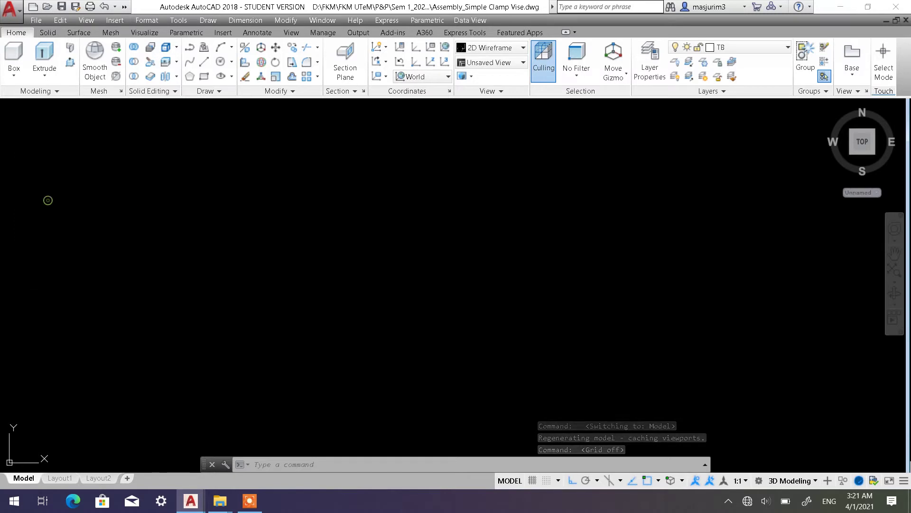
middle_click_drag(410, 262, 320, 281)
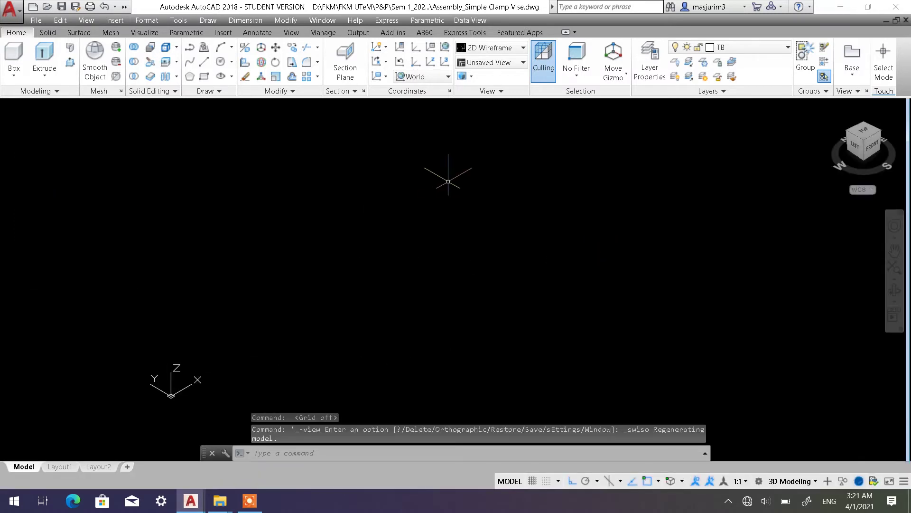
mouse_move(190, 500)
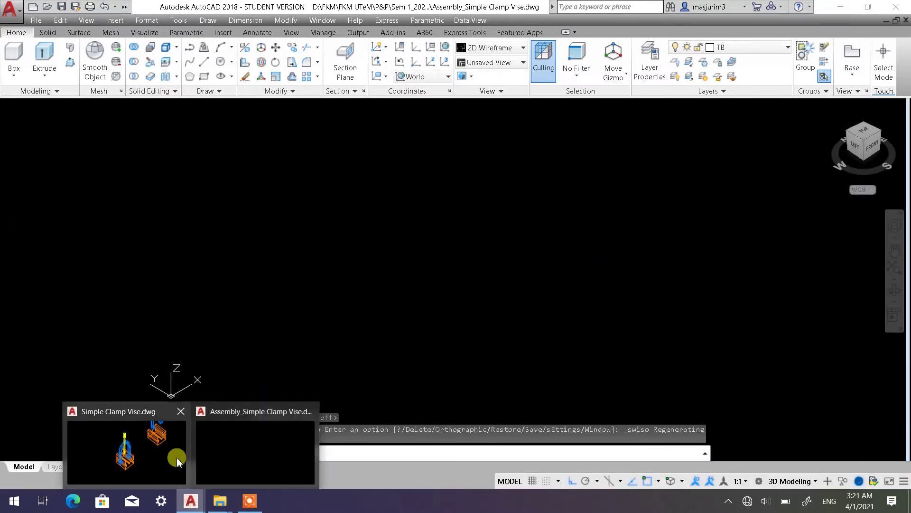
- In Simple Clamp Vise.dwg, window-select the lower vise's three parts and copy them
left_click(157, 453)
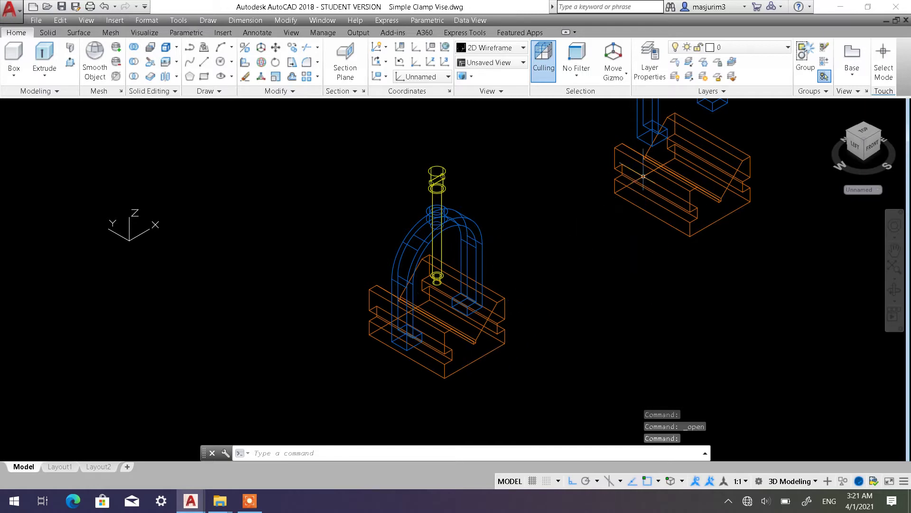
mouse_move(640, 169)
middle_mouse_down()
mouse_move(521, 319)
mouse_move(546, 235)
middle_mouse_up()
scroll(553, 281, "down", 2)
scroll(469, 291, "up", 2)
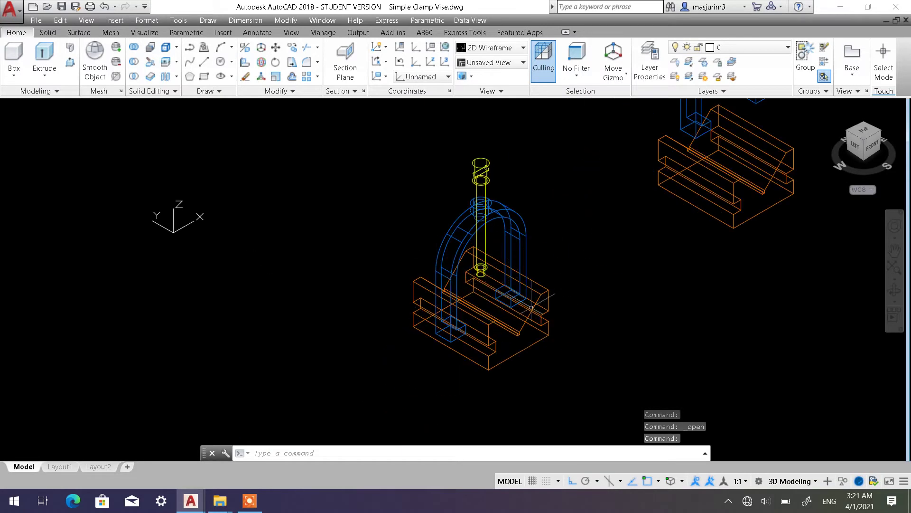
left_click(599, 368)
left_click(357, 133)
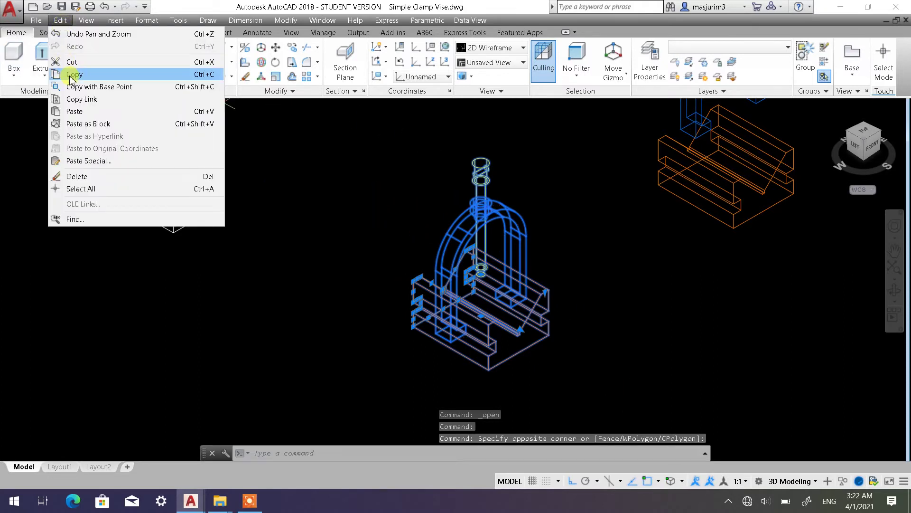
left_click(74, 74)
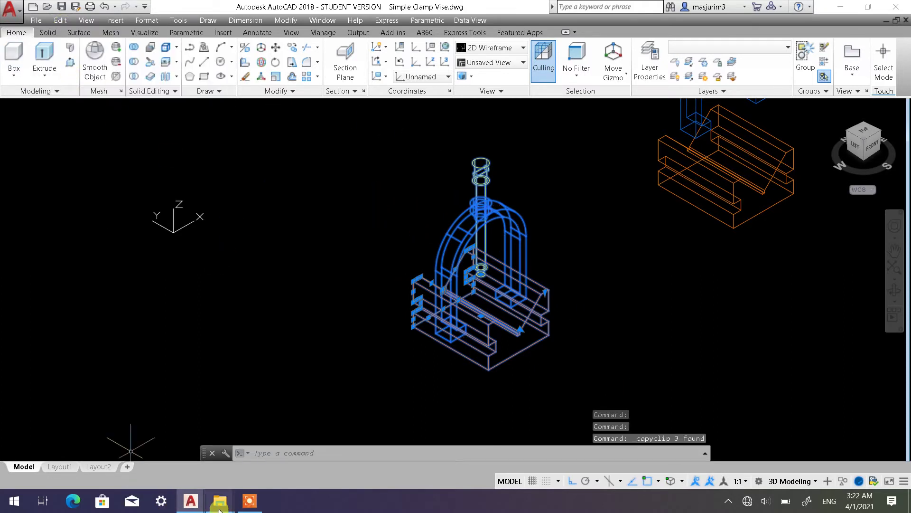
- Paste the vise into Assembly_Simple Clamp Vise.dwg model space and zoom in on it
left_click(242, 449)
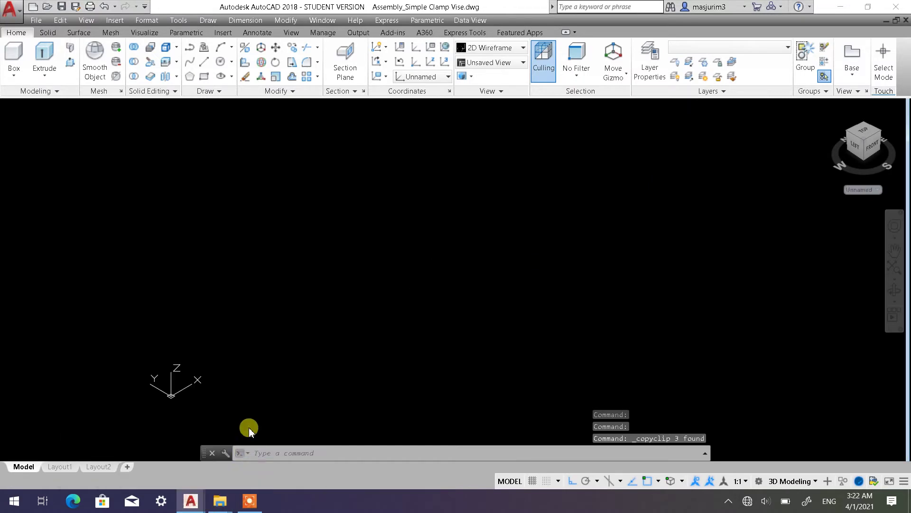
left_click(60, 20)
left_click(76, 110)
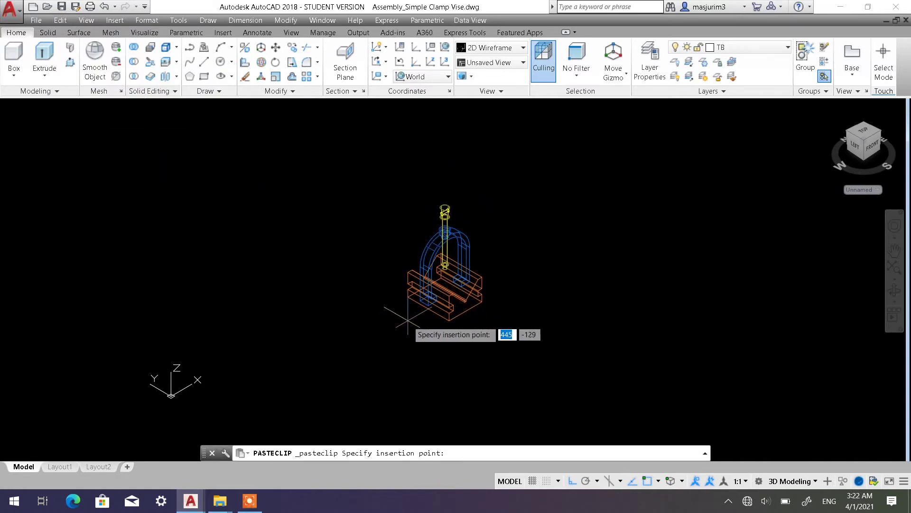
left_click(399, 323)
scroll(437, 274, "up", 2)
scroll(436, 273, "up", 2)
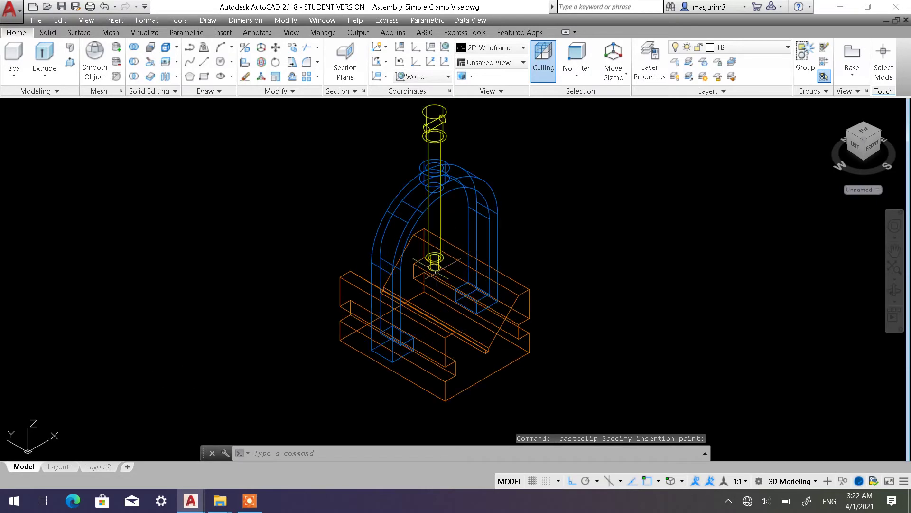
middle_click_drag(437, 271, 419, 287)
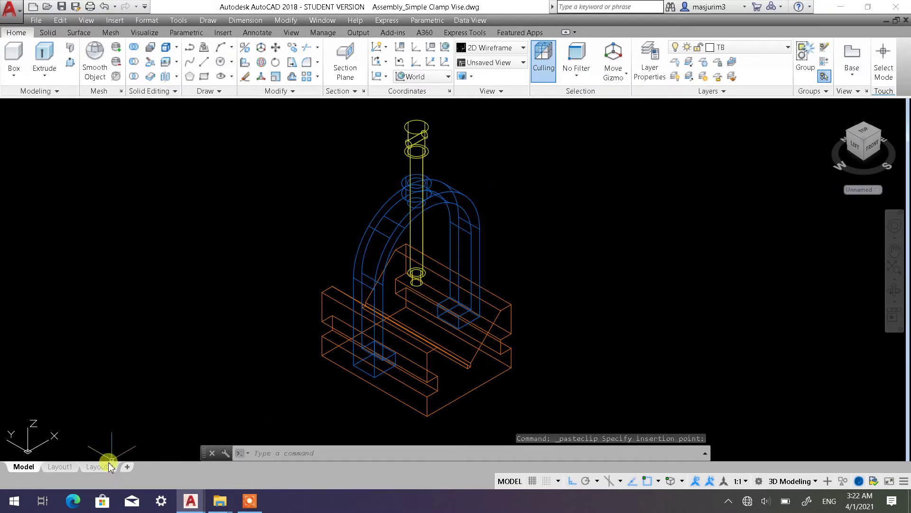
left_click(60, 467)
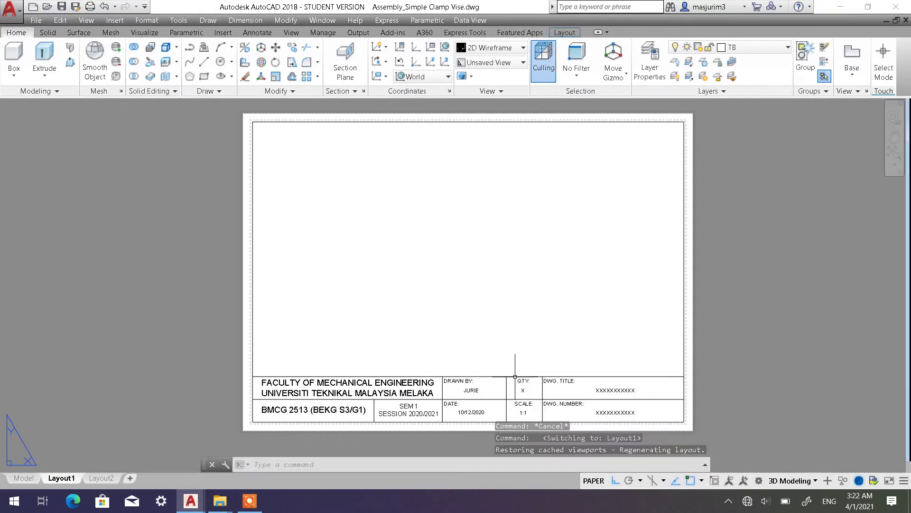
- Confirm third-angle projection as the drafting standard for new drawing views
left_click(868, 91)
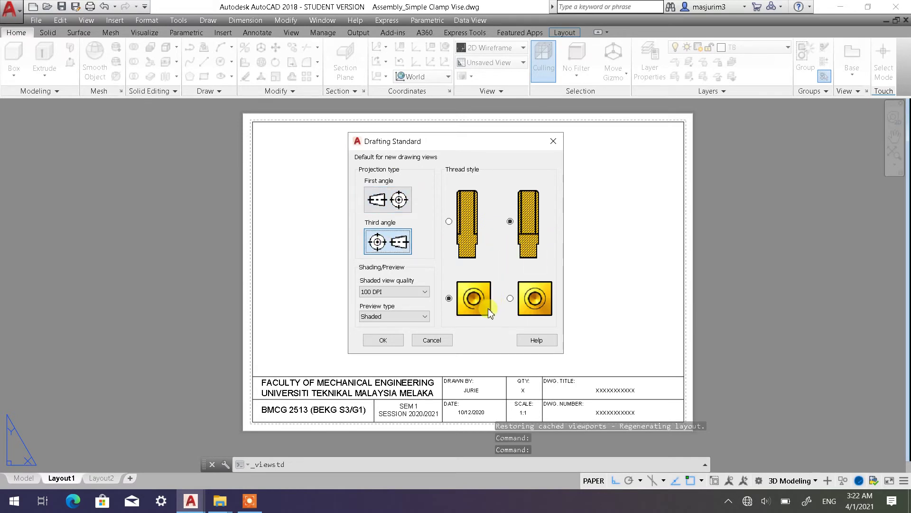
left_click(383, 341)
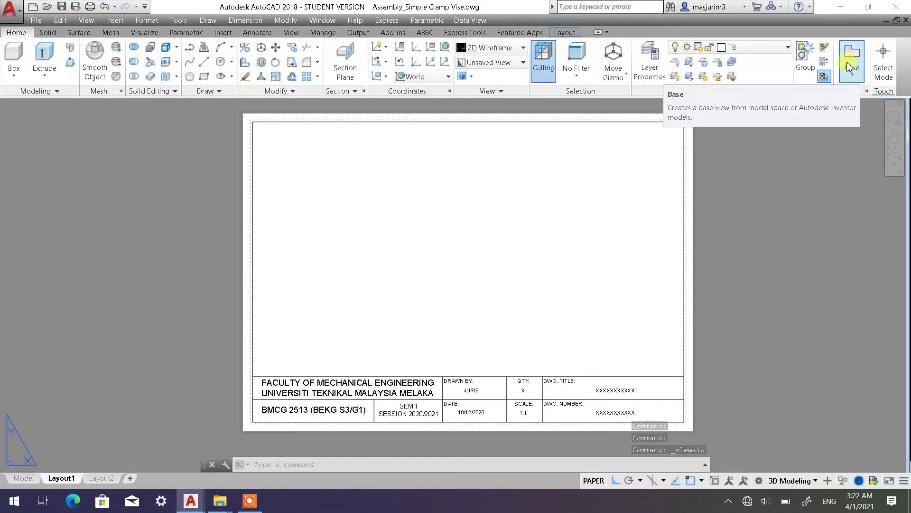
left_click(853, 80)
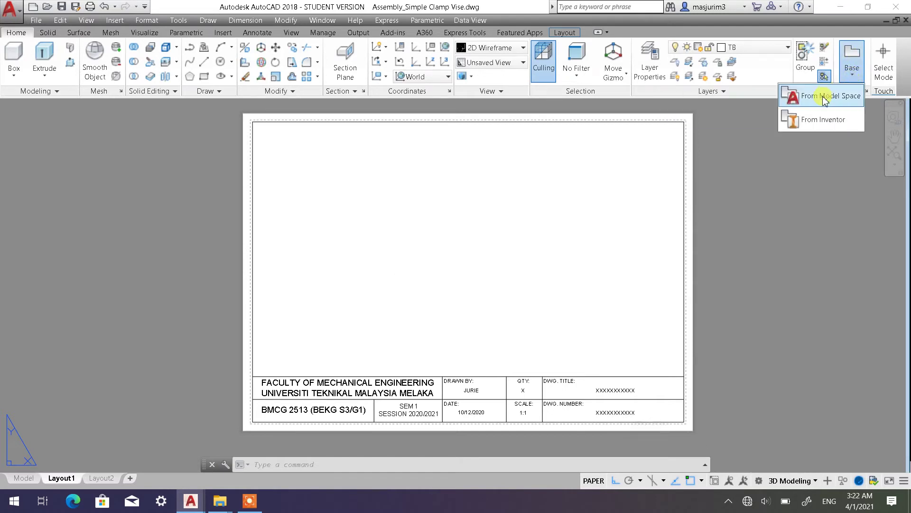
- Place a front base view of the model-space vise at 1:2 mid-sheet
left_click(824, 97)
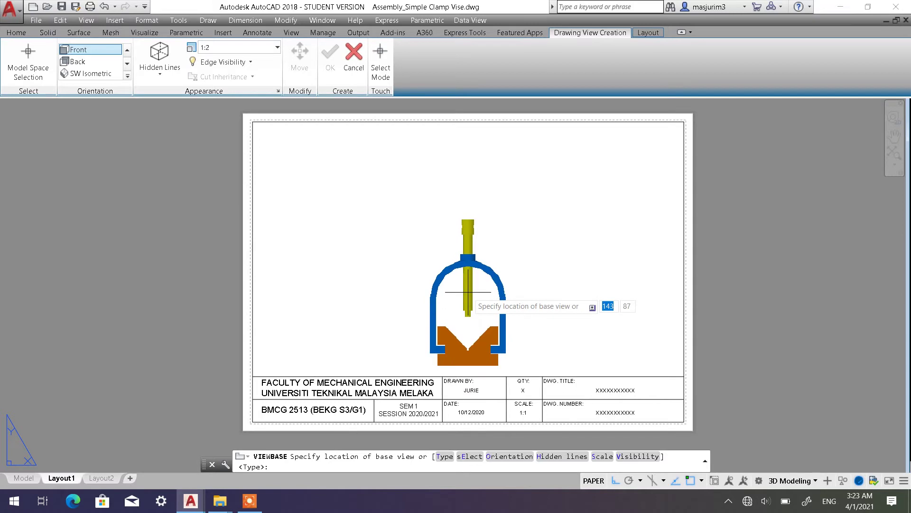
left_click(468, 293)
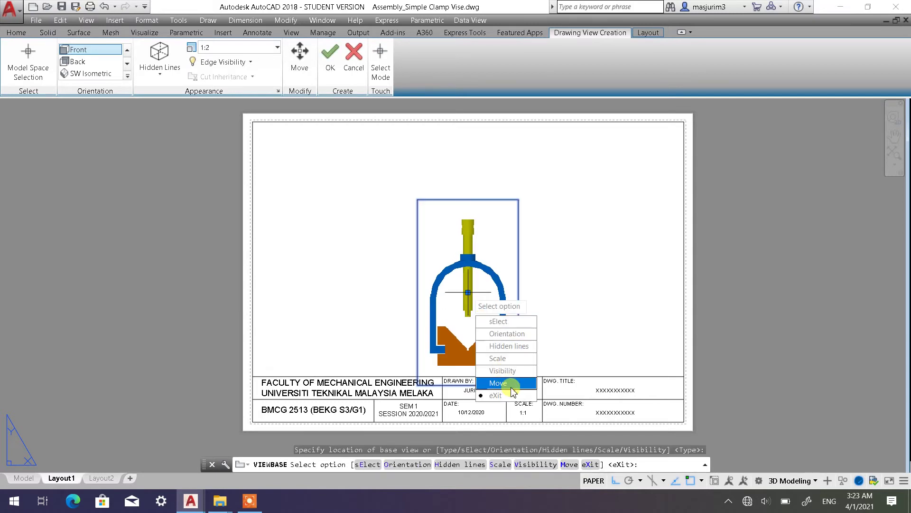
left_click(512, 394)
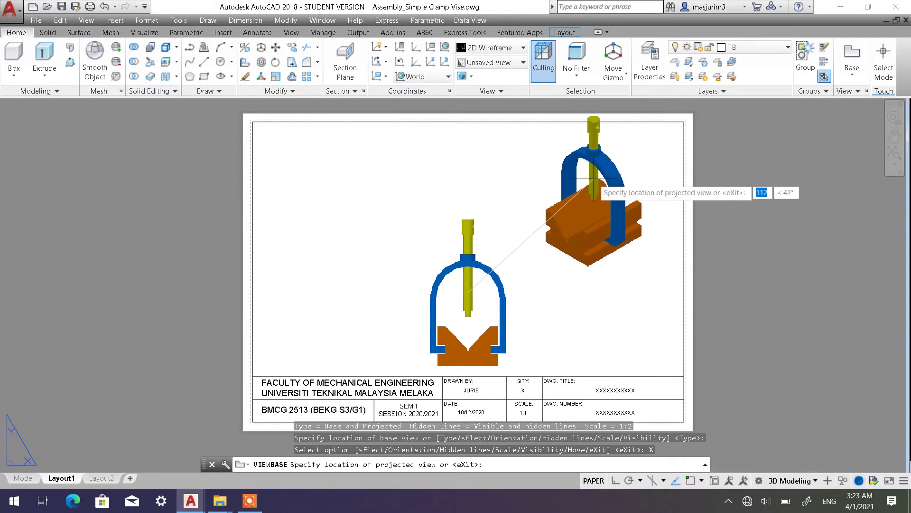
- Place isometric projected views at the upper right and upper left, then finish VIEWBASE
left_click(594, 179)
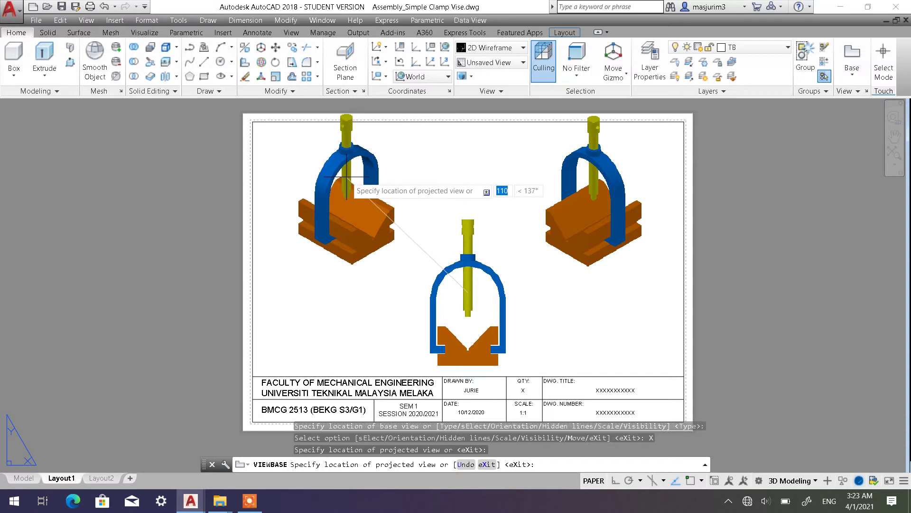
left_click(349, 178)
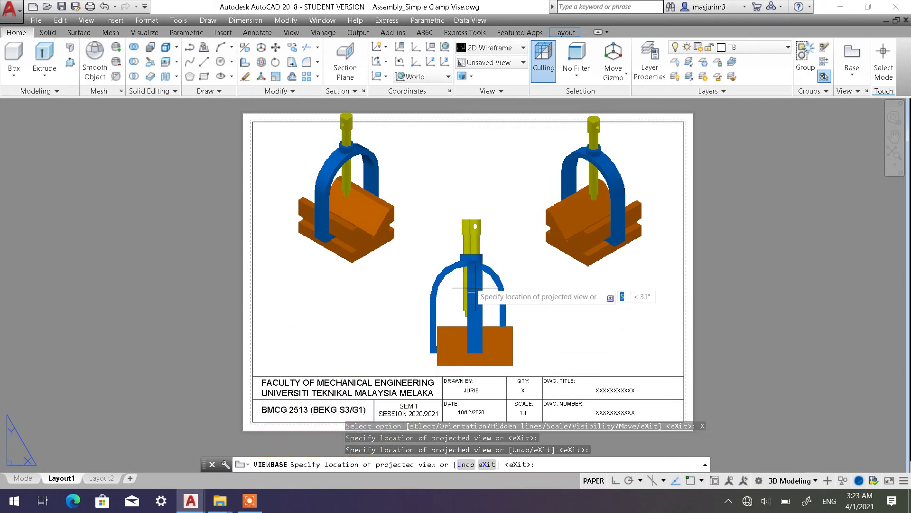
key("Return")
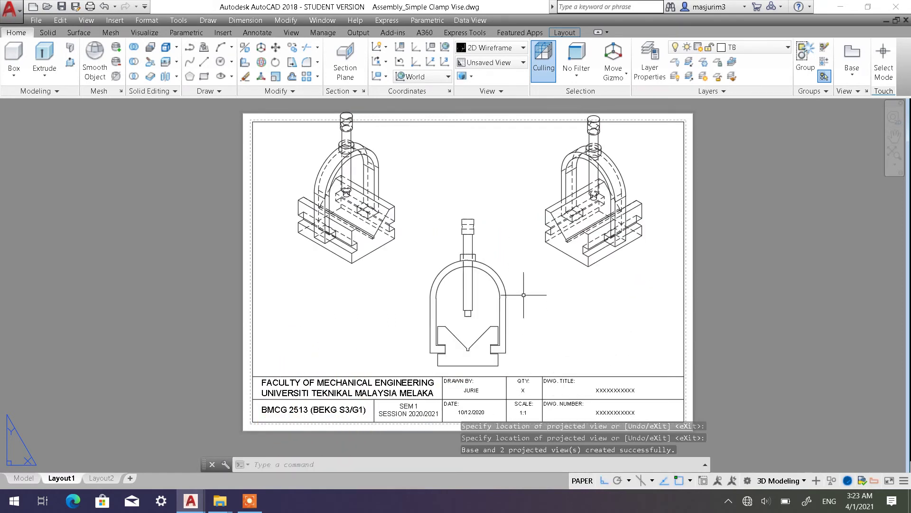
- Erase the front base view from Layout1
left_click(510, 264)
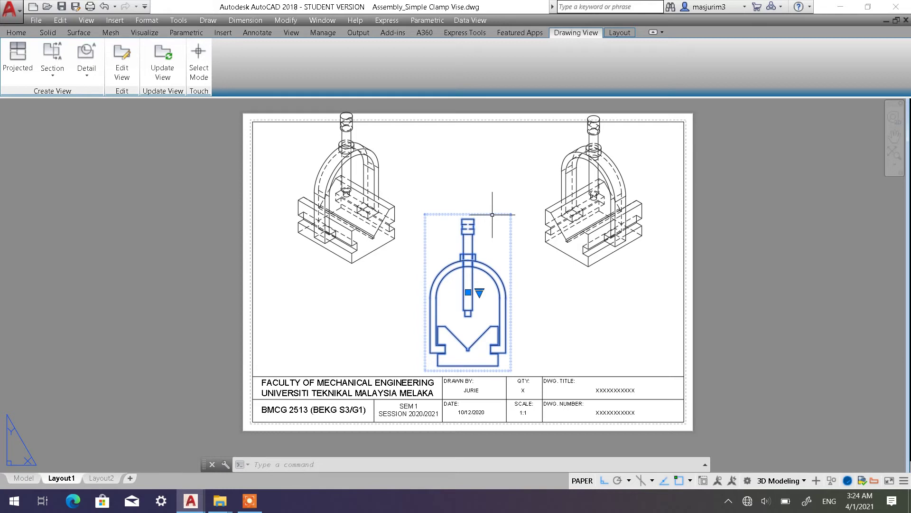
key("Delete")
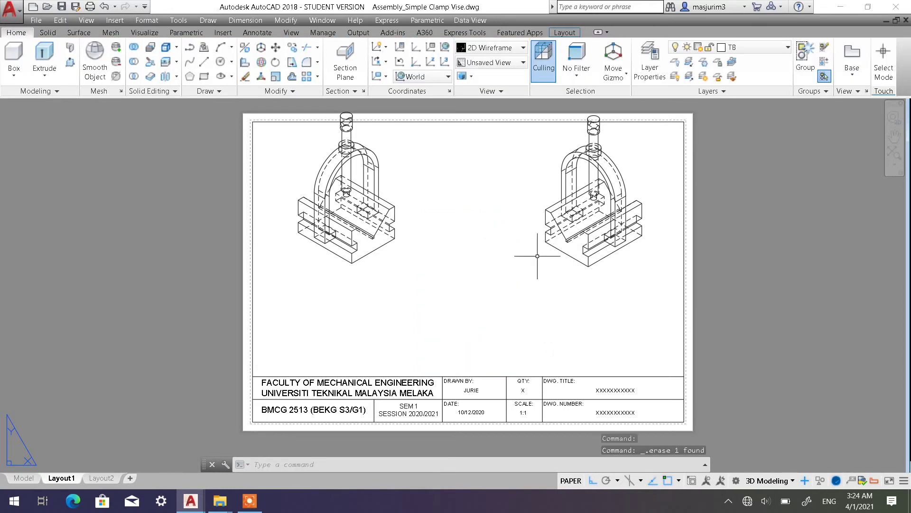
- Move the left isometric view lower on the sheet with Ortho turned off
left_click(279, 48)
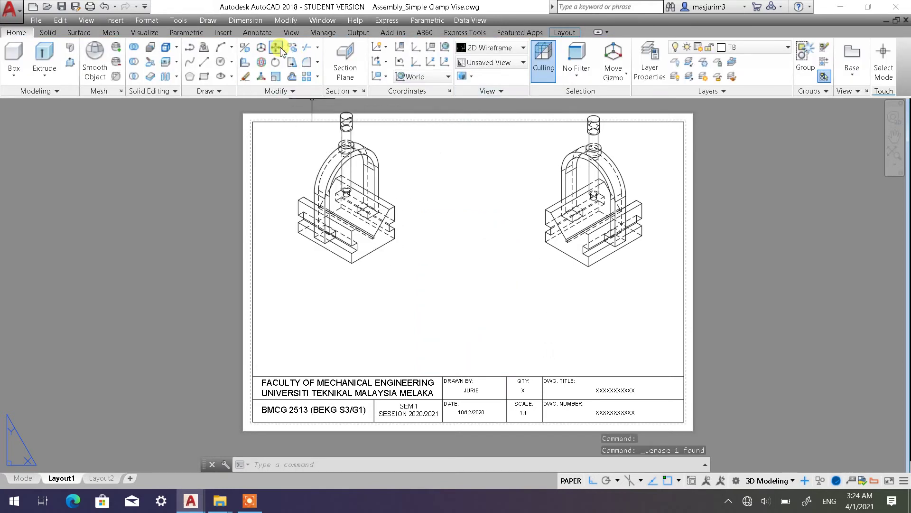
left_click(399, 252)
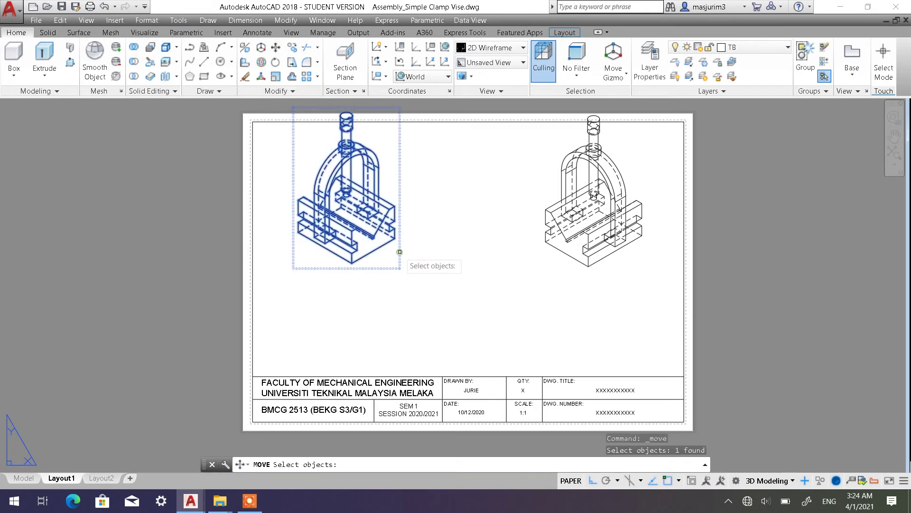
key("Return")
left_click(449, 248)
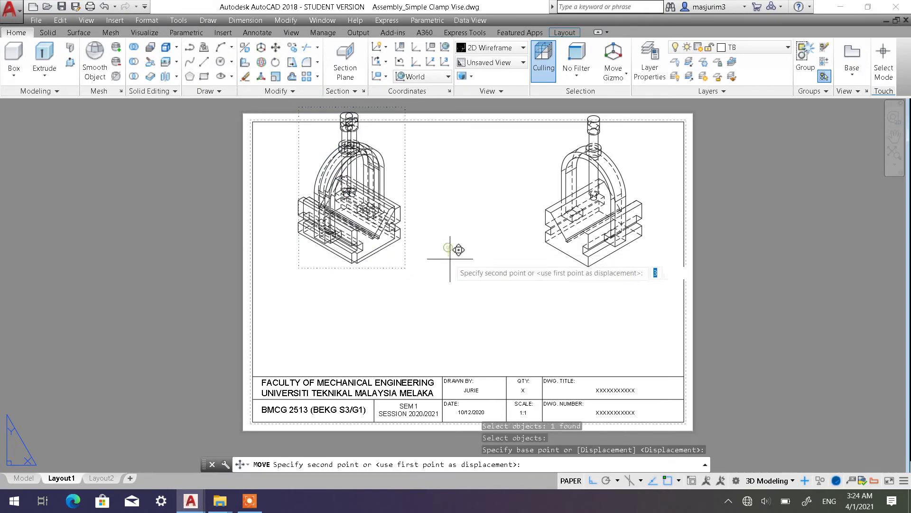
left_click(591, 481)
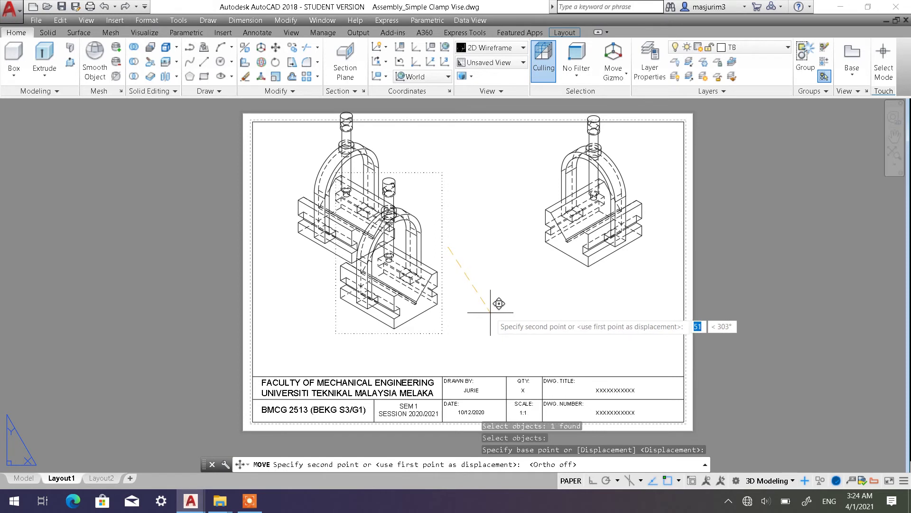
left_click(490, 312)
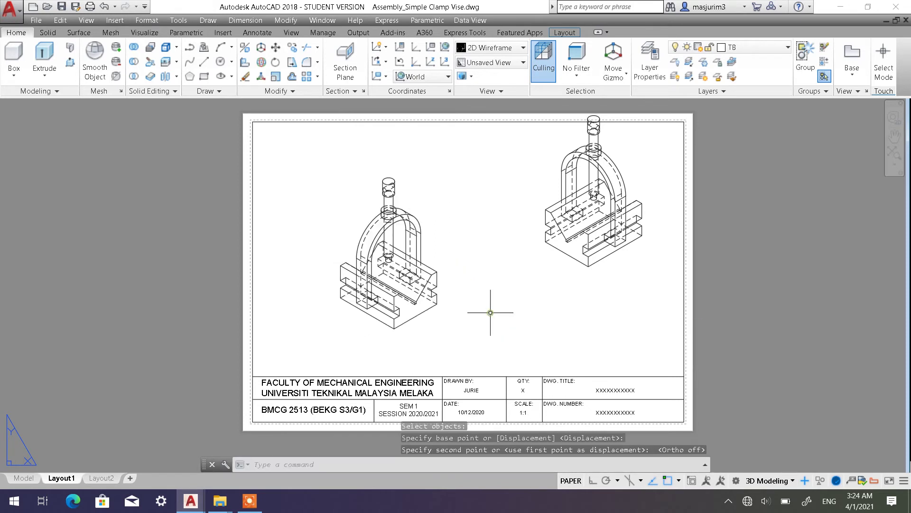
- Move the right isometric view lower, beside the left view
left_click(276, 48)
left_click(601, 272)
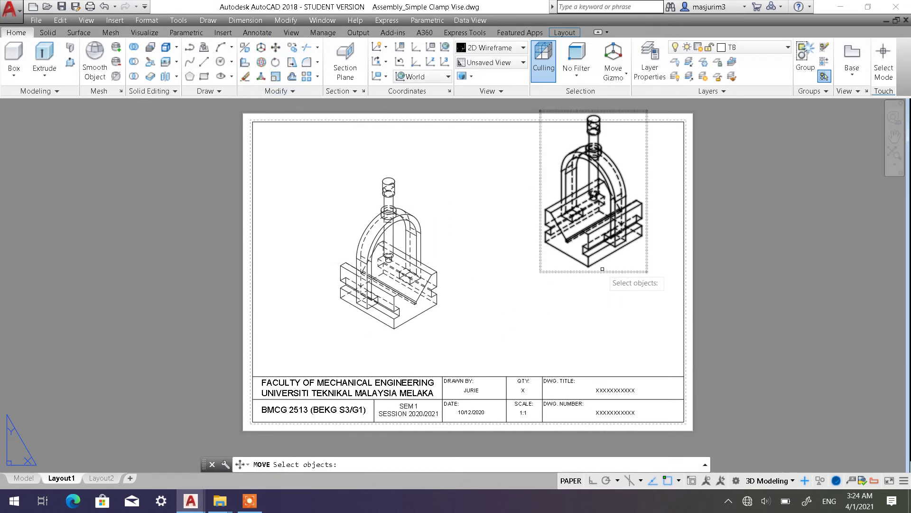
key("Return")
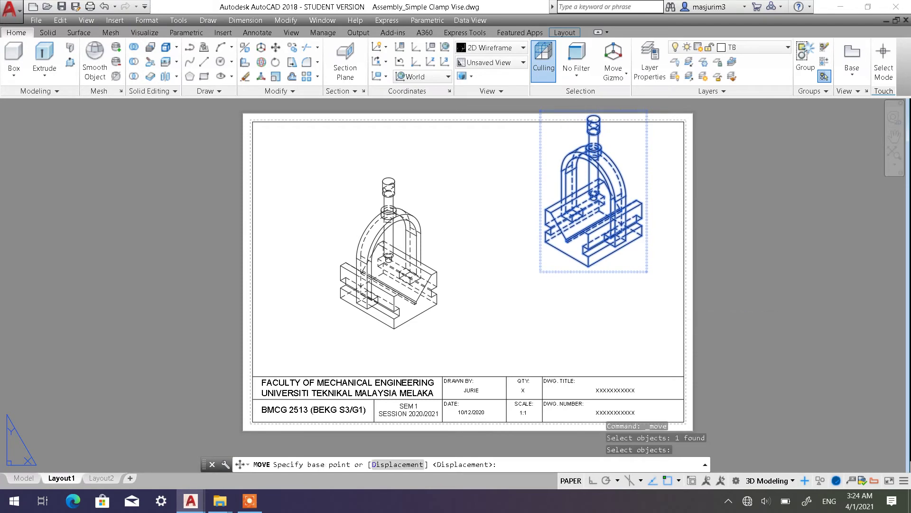
left_click(644, 305)
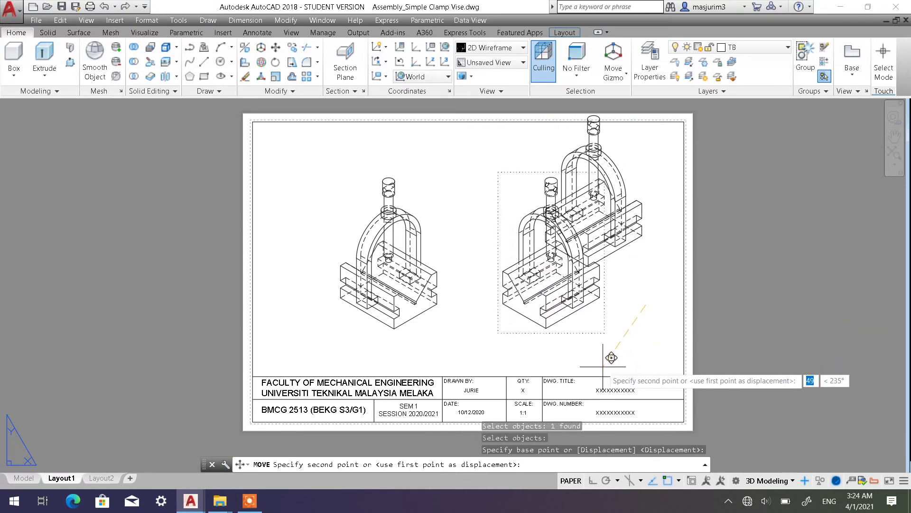
left_click(603, 366)
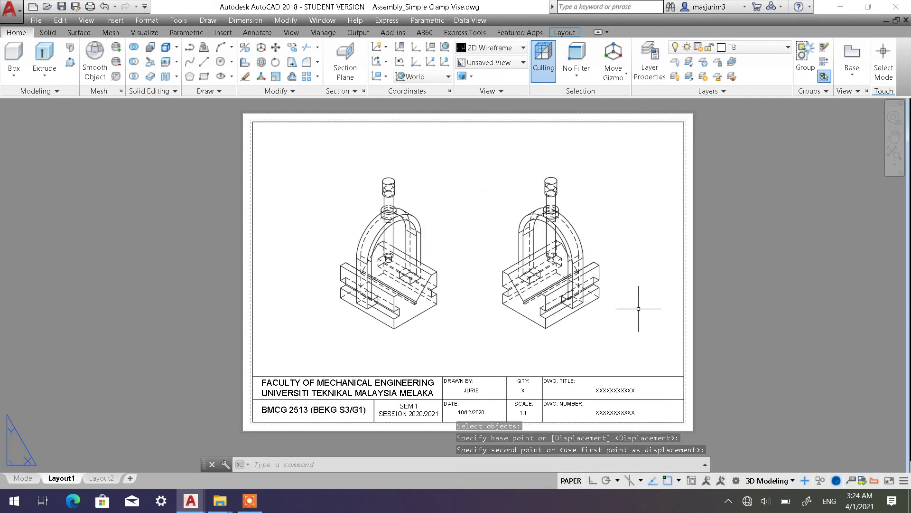
double_click(427, 325)
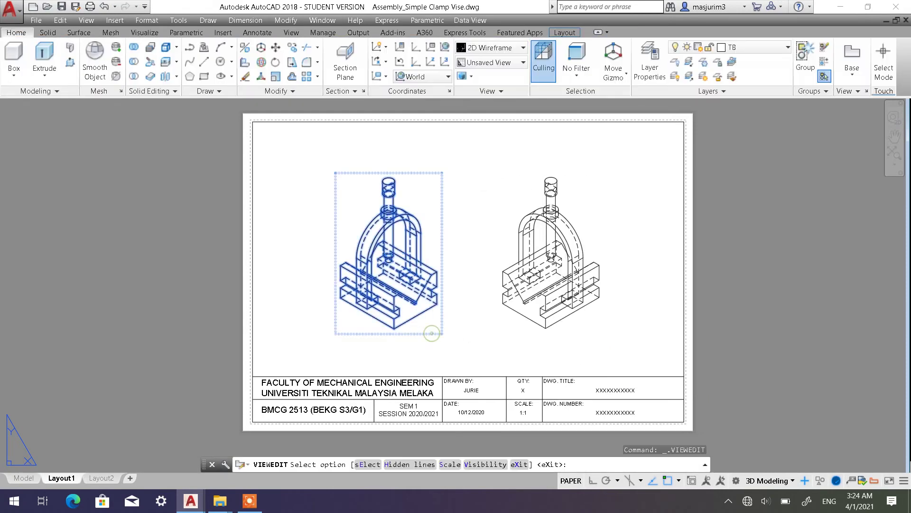
- Set Hidden Lines to Visible lines for both the left and right isometric views
left_click(82, 75)
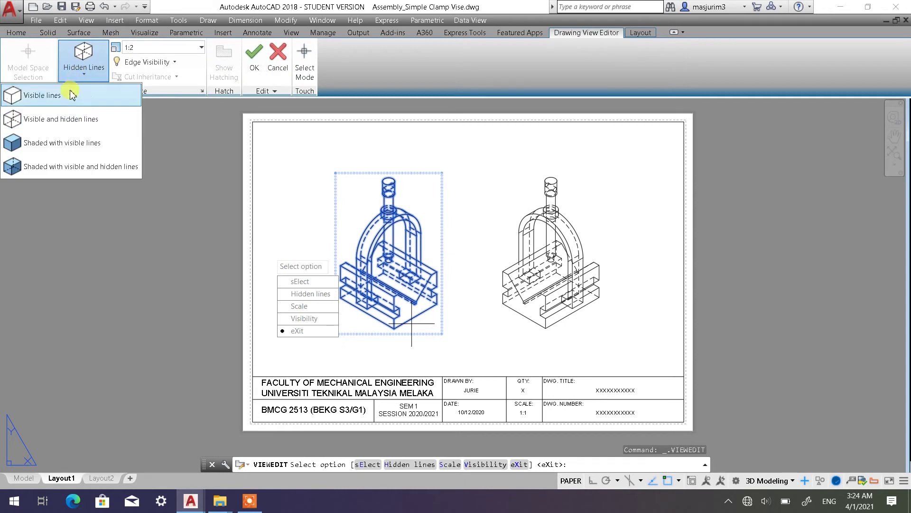
left_click(59, 99)
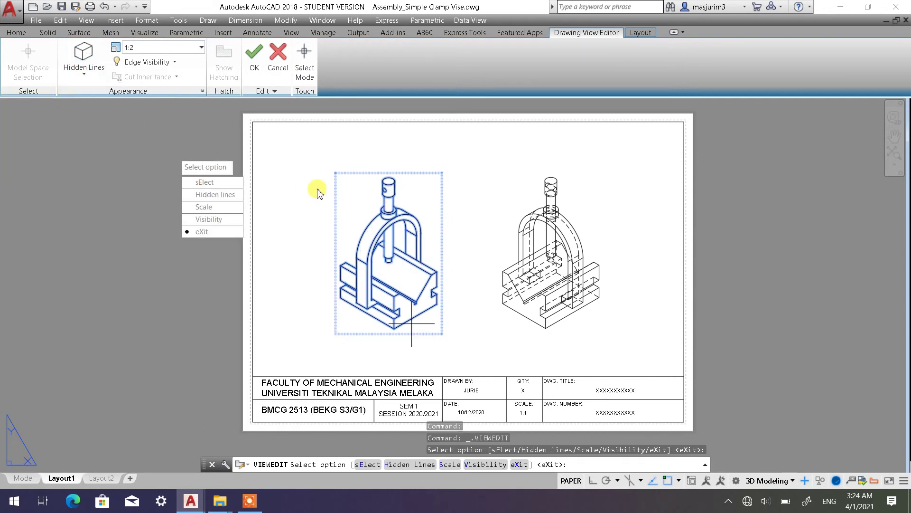
left_click(255, 69)
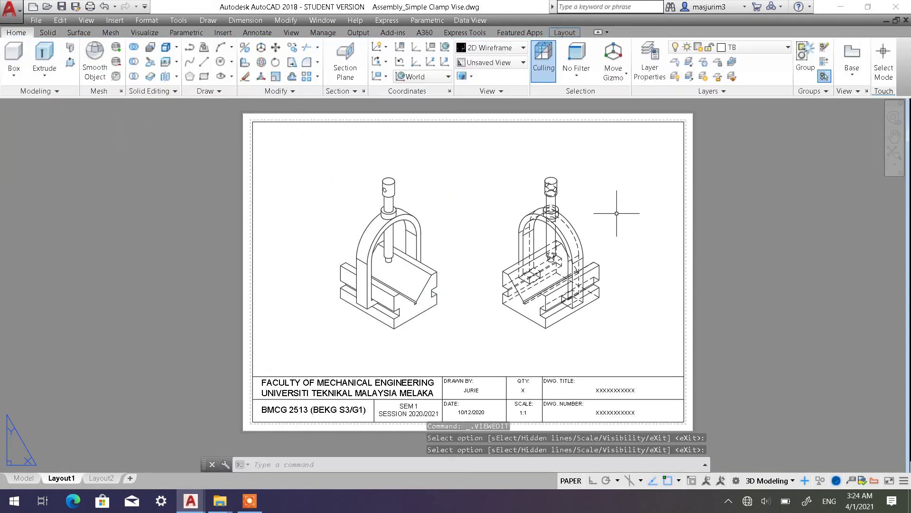
double_click(579, 333)
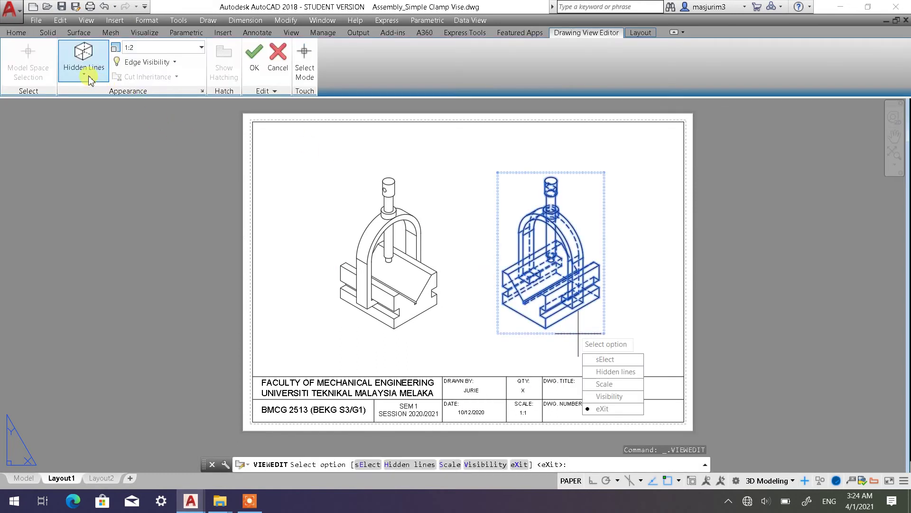
left_click(88, 78)
left_click(74, 92)
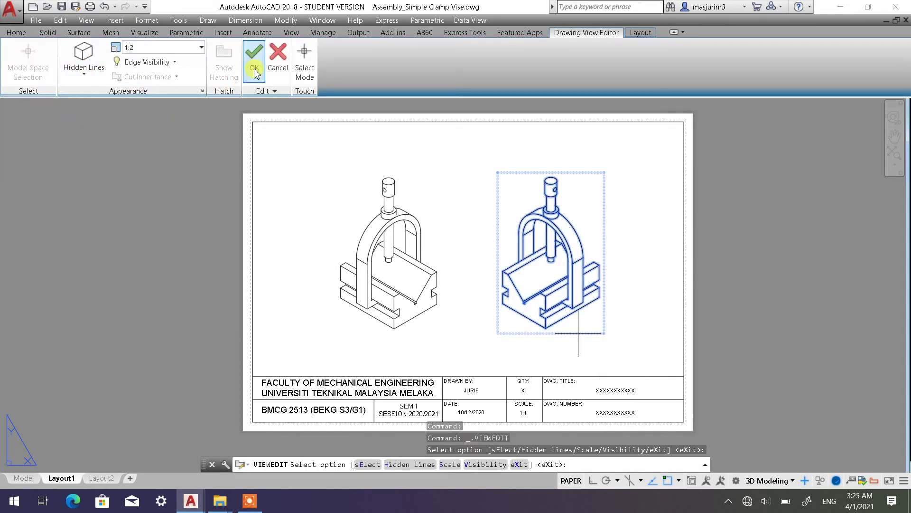
key("Return")
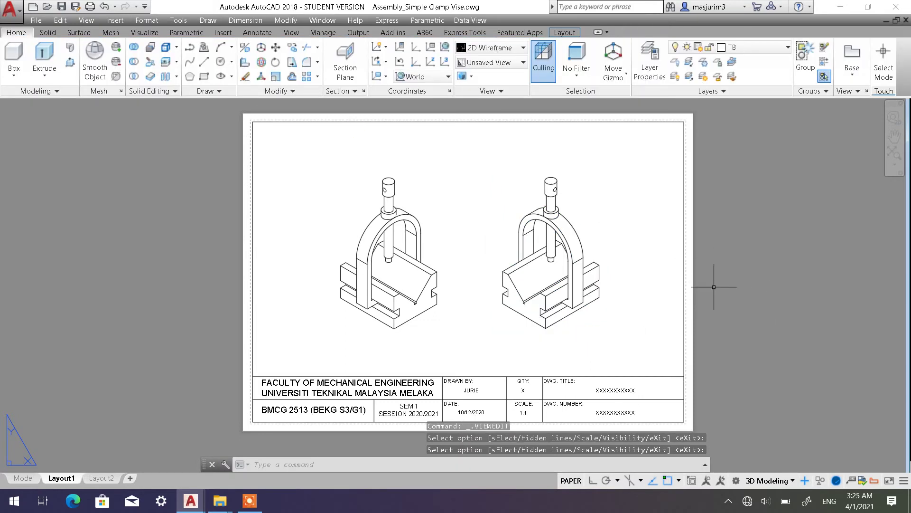
- Zoom to the title block and change the SCALE text from 1:1 to 1:2
middle_click_drag(552, 300, 551, 272)
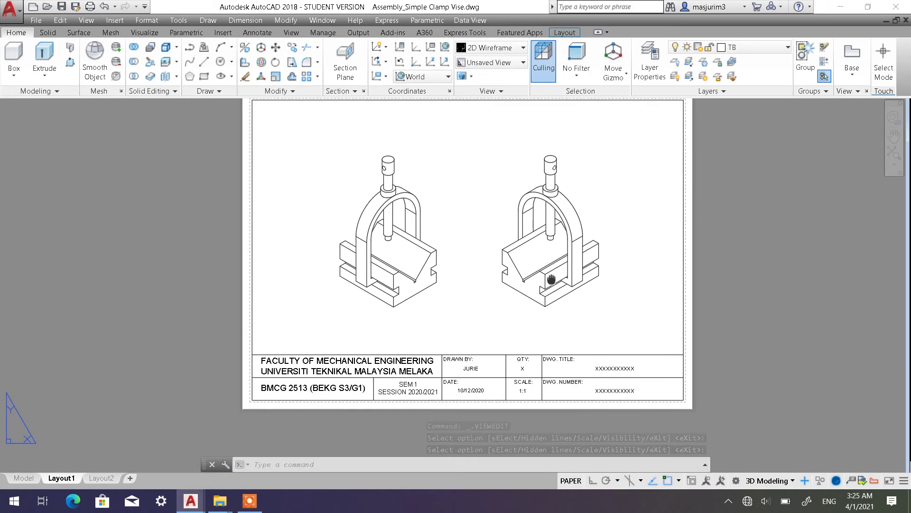
middle_click_drag(757, 284, 751, 319)
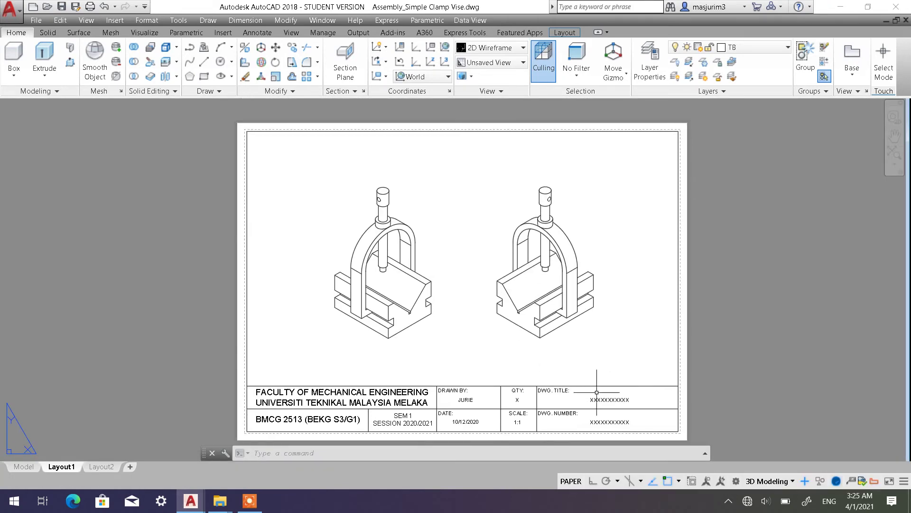
scroll(596, 392, "up", 2)
middle_click_drag(581, 372, 581, 260)
scroll(512, 319, "up", 4)
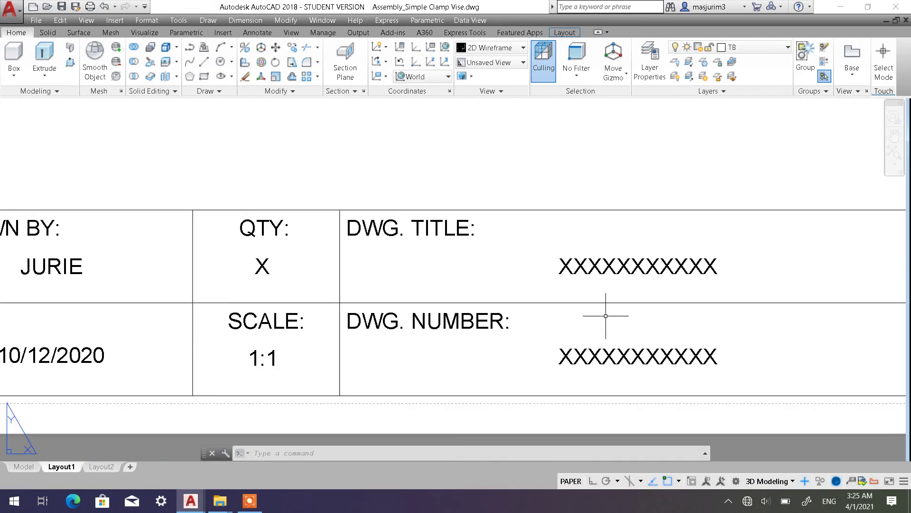
scroll(513, 303, "down", 4)
middle_click(469, 254)
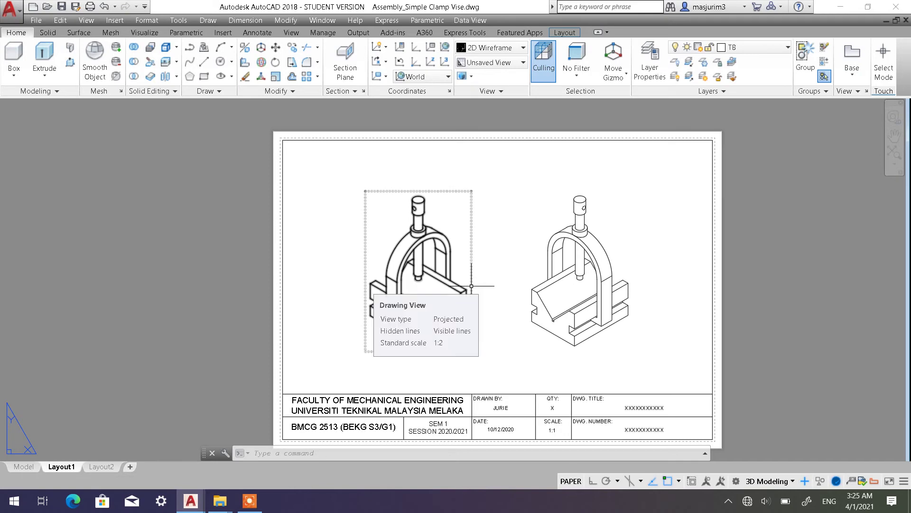
scroll(554, 327, "up", 6)
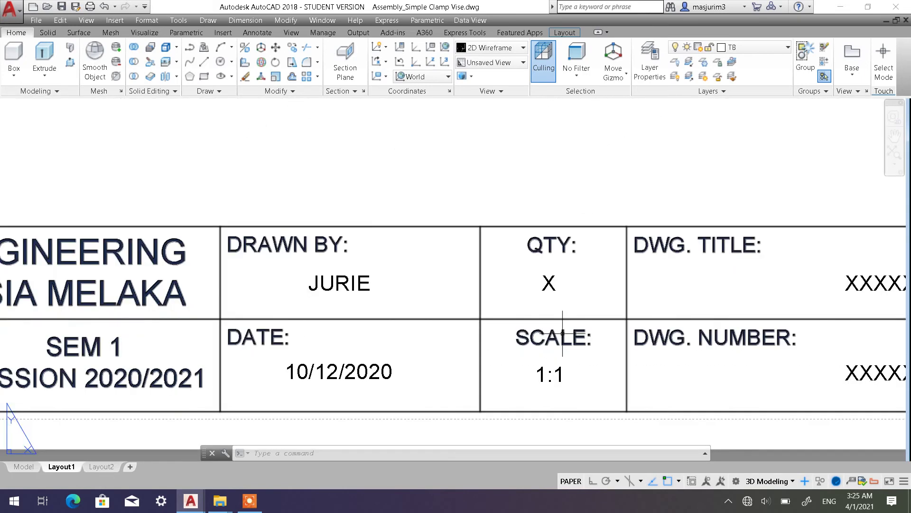
left_click(559, 376)
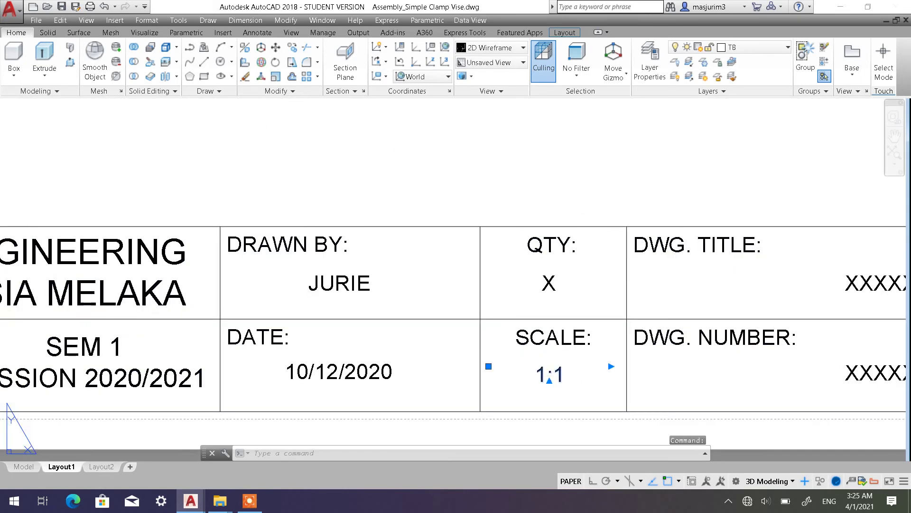
double_click(560, 376)
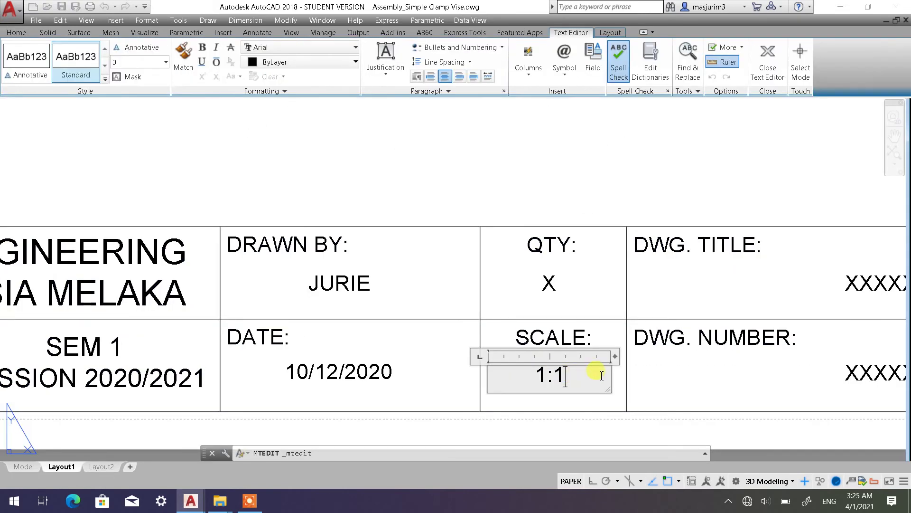
key("BackSpace")
type("2")
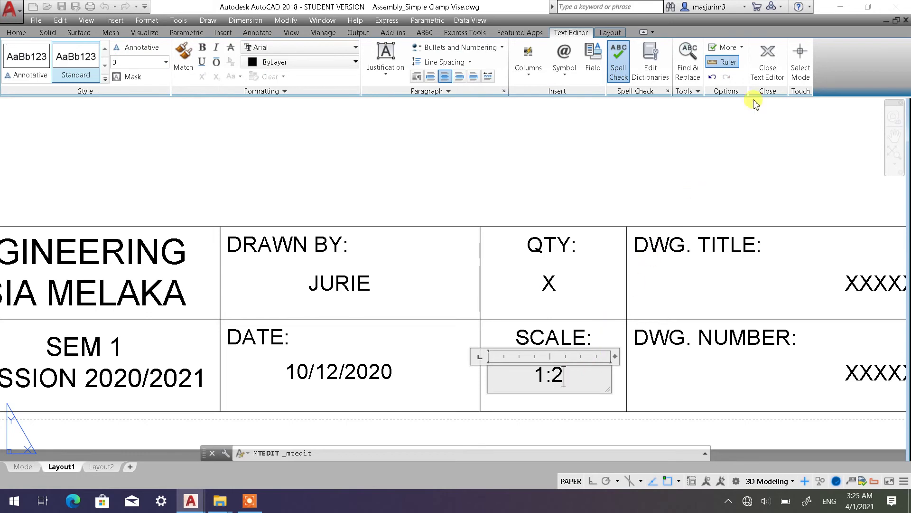
left_click(768, 59)
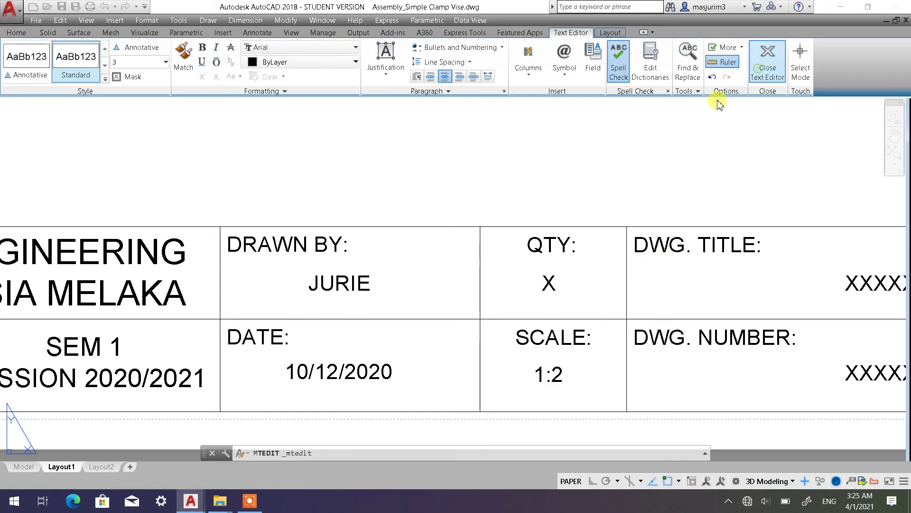
- Change the QTY value in the title block from X to 1
left_click(549, 283)
double_click(550, 283)
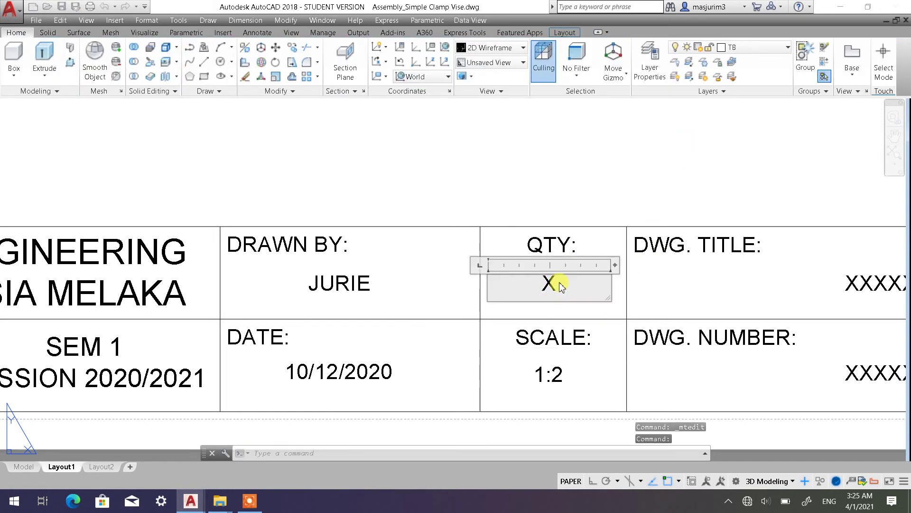
type("1")
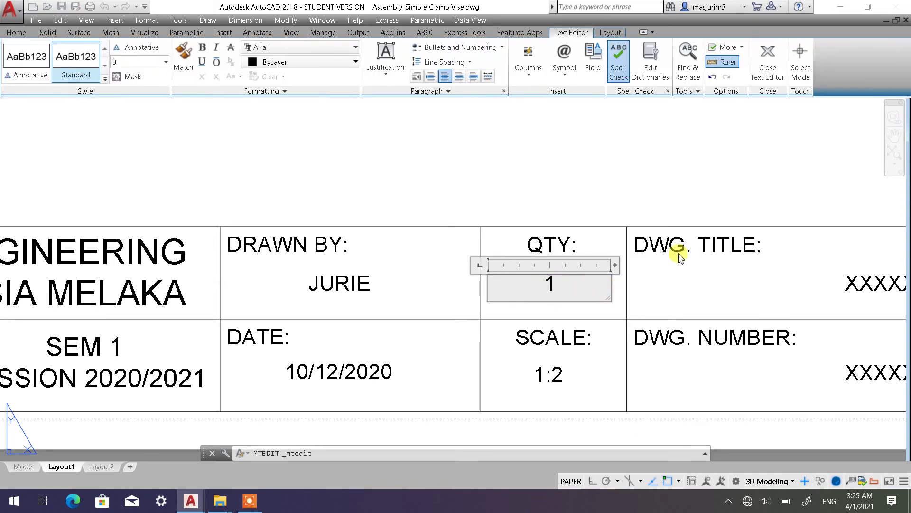
left_click(768, 61)
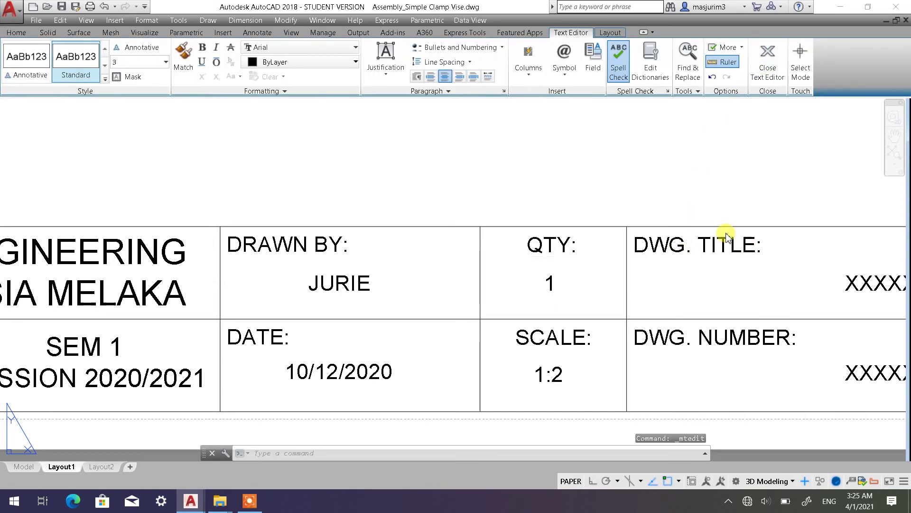
- Replace the DWG. TITLE placeholder text with CLAMP VISE ASSEMBLY
scroll(561, 290, "up", 2)
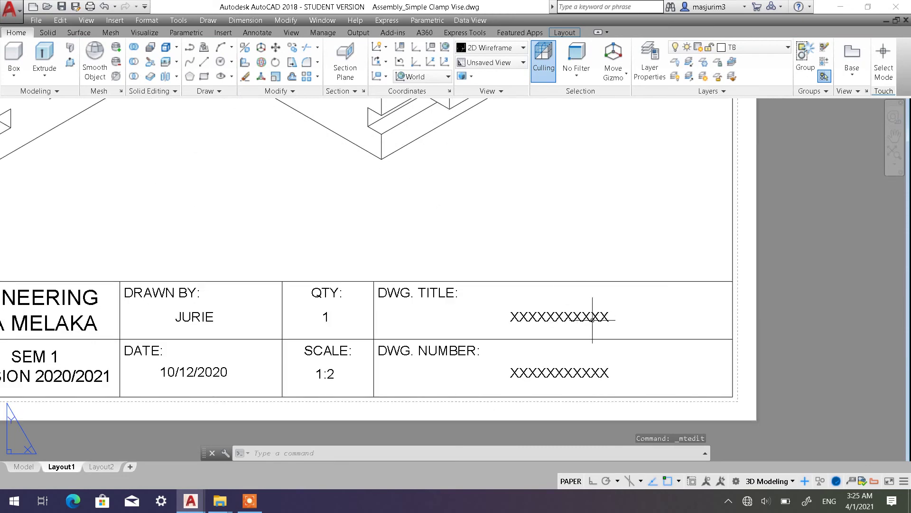
left_click(561, 316)
double_click(607, 317)
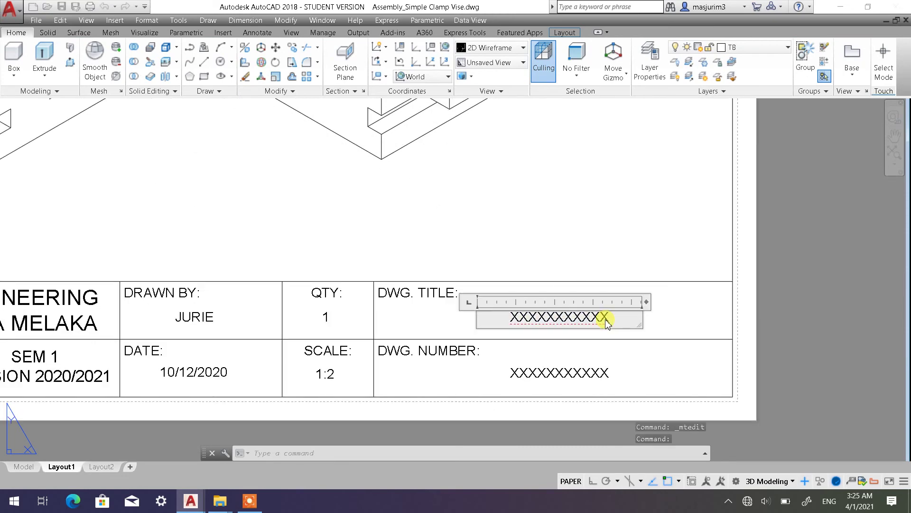
left_click_drag(609, 316, 506, 317)
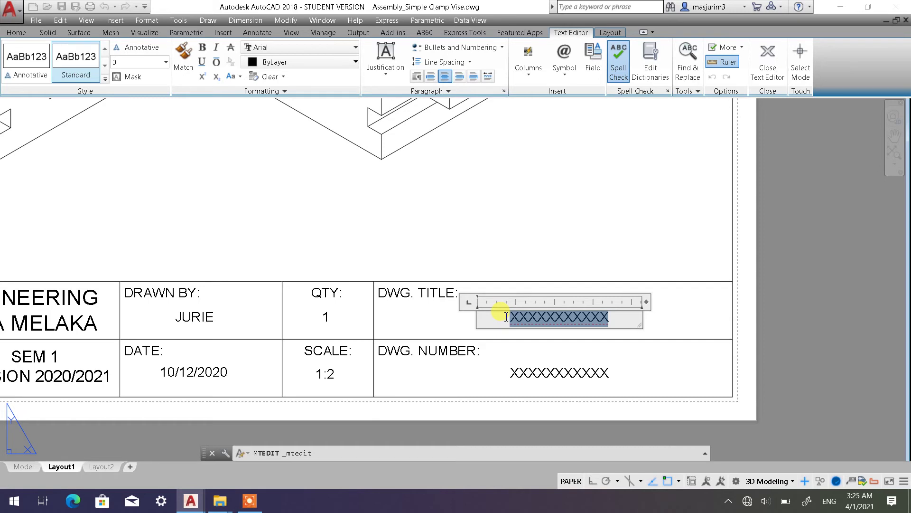
type("clamp")
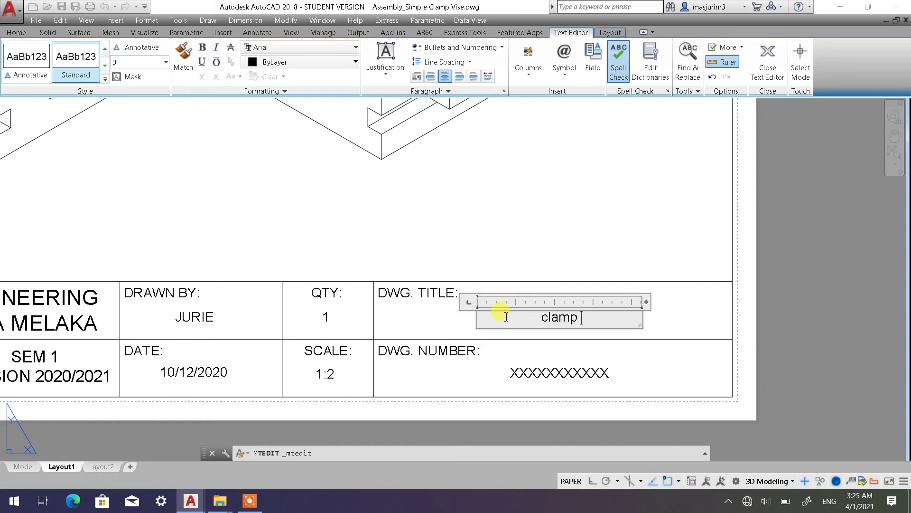
key("BackSpace")
key("BackSpace")
key("BackSpace")
key("BackSpace")
type("CLAMP ")
type("VISE")
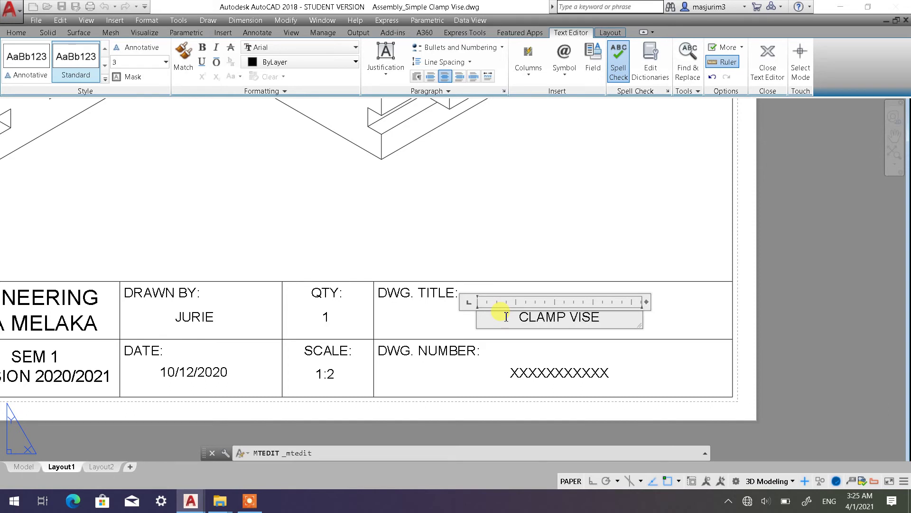
type(" ASSEMBL")
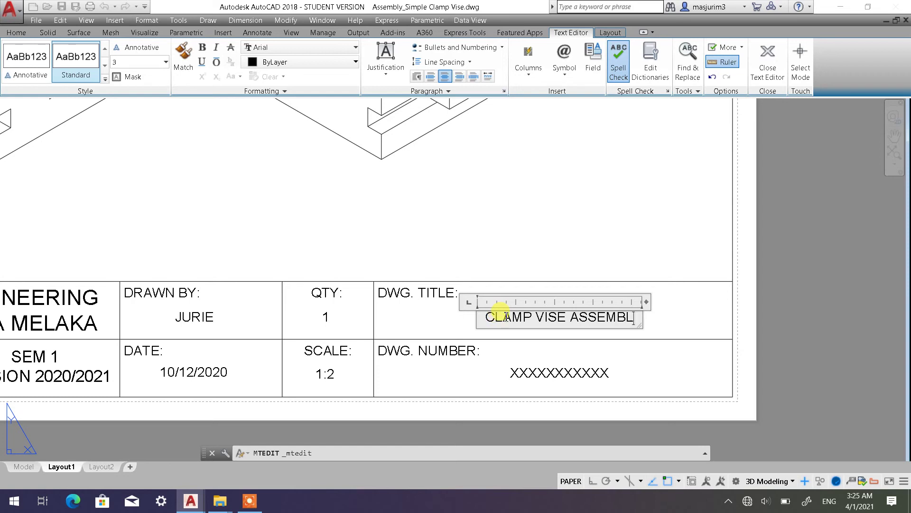
type("Y")
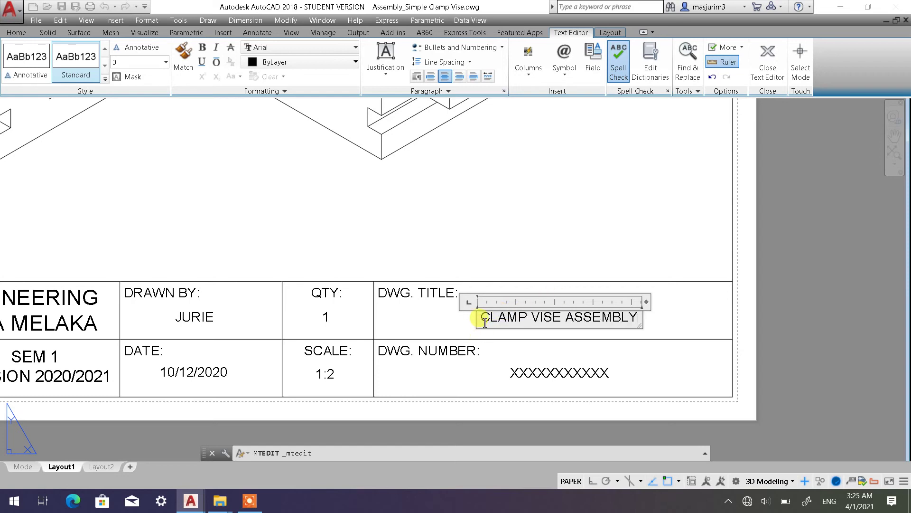
- Make the title text height 4 and bold, widened to fit on one line
left_click_drag(478, 317, 678, 316)
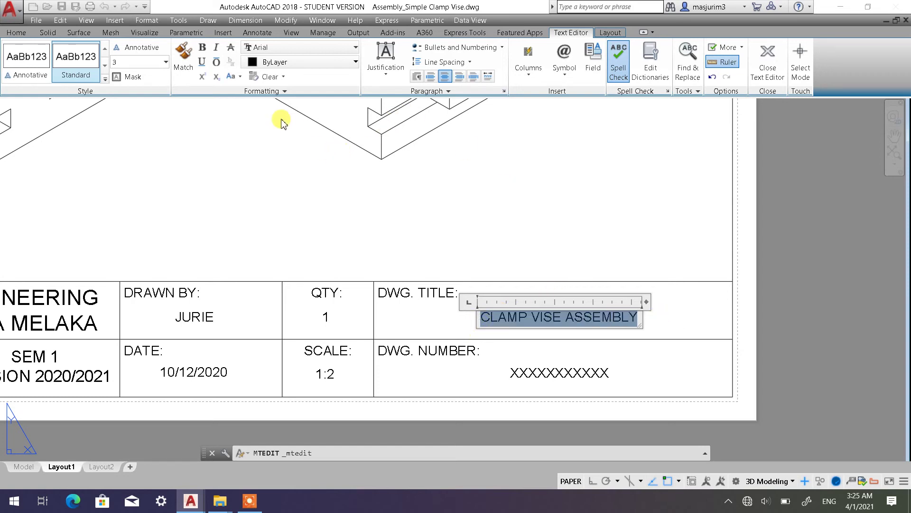
left_click(166, 62)
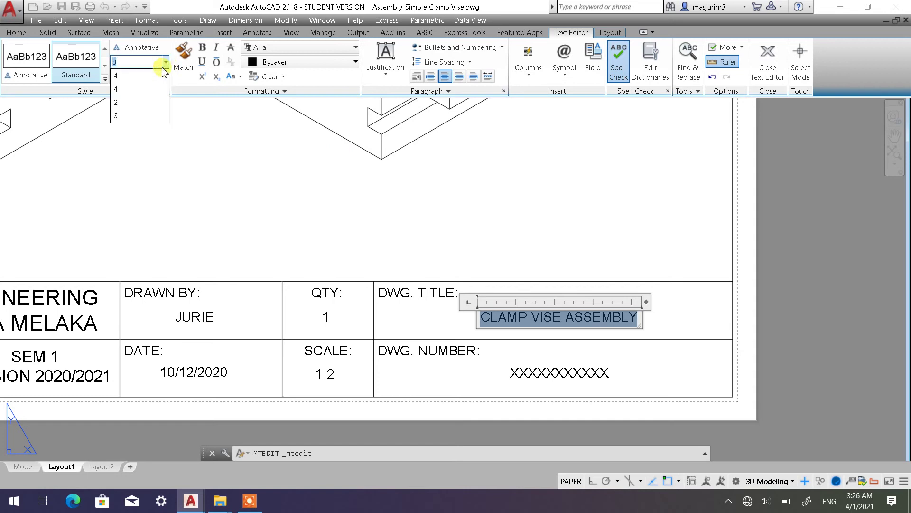
left_click(150, 88)
type("4")
key("Return")
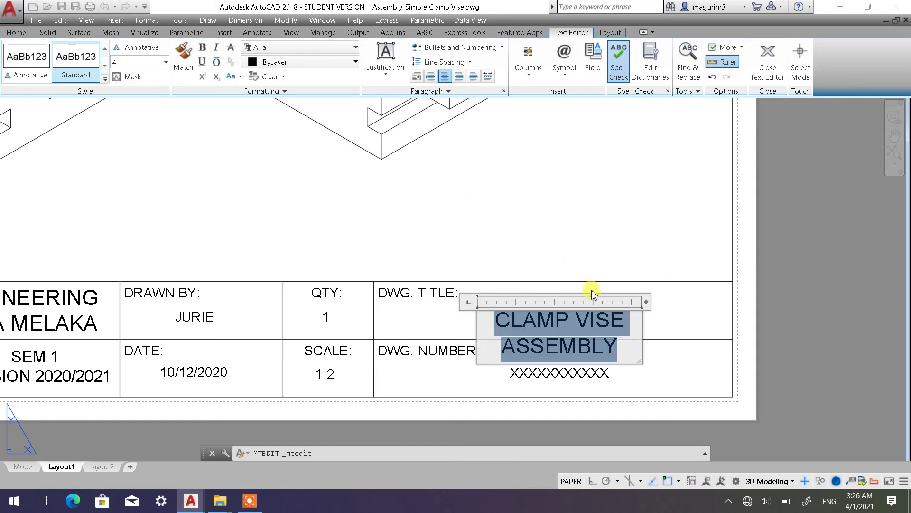
left_click(208, 48)
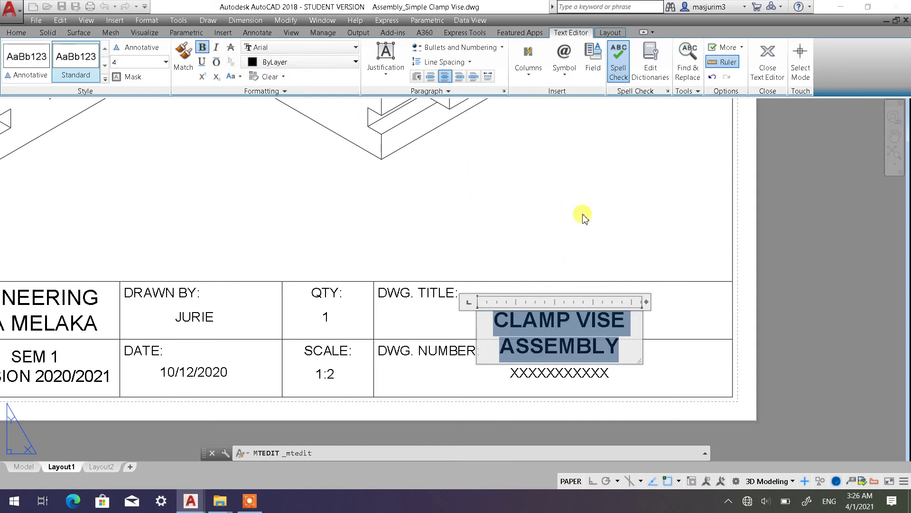
left_click_drag(646, 302, 747, 299)
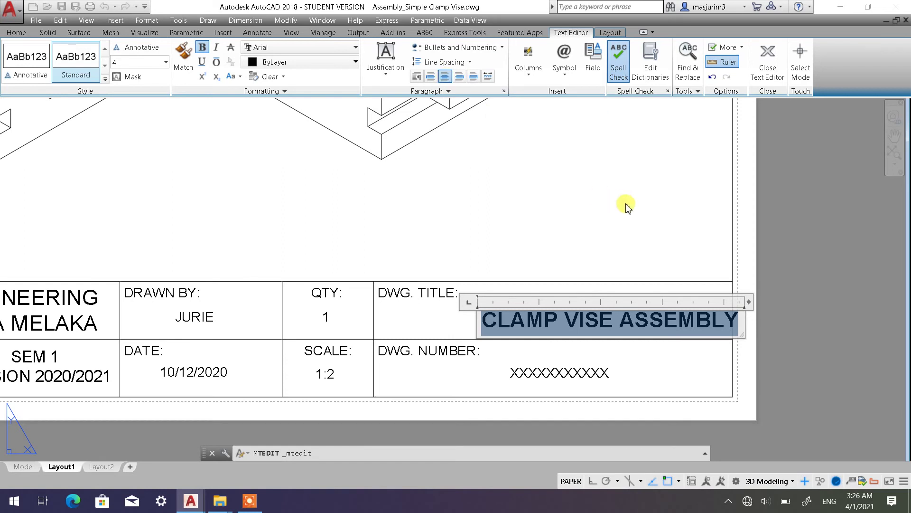
left_click(770, 71)
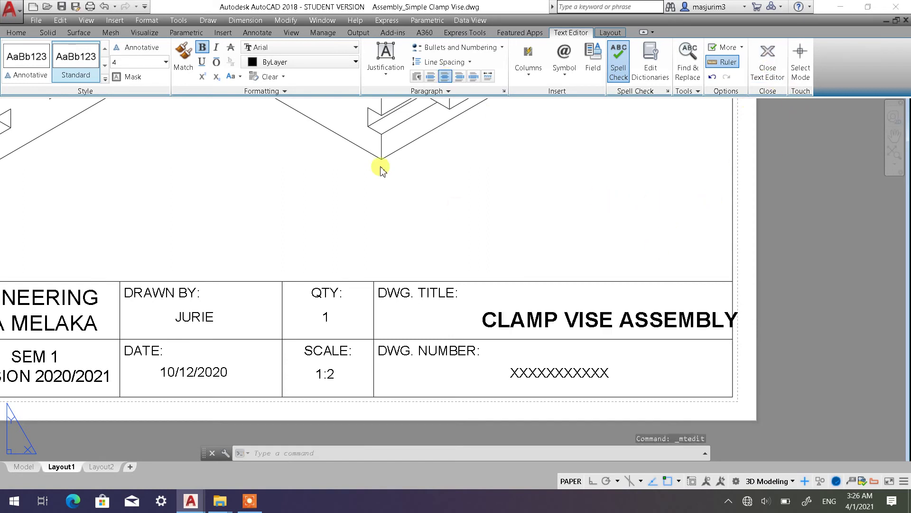
left_click(275, 50)
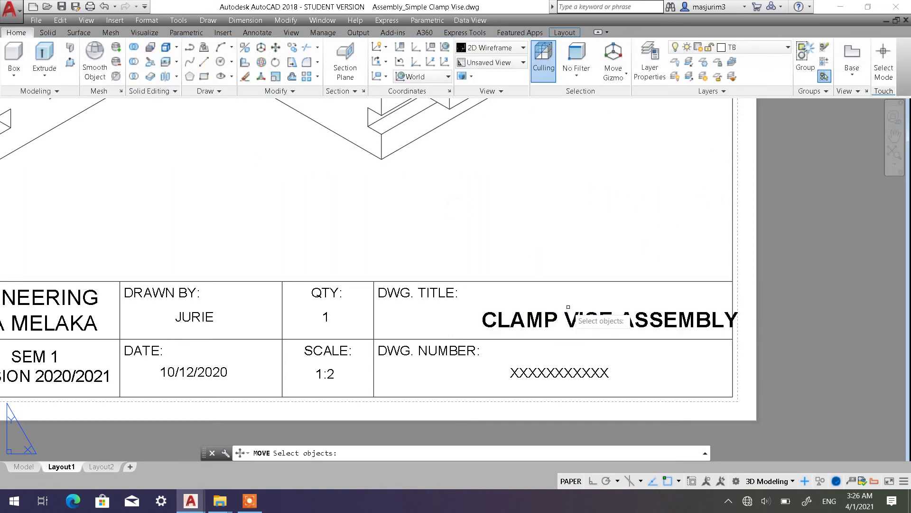
- Move the CLAMP VISE ASSEMBLY title left so it sits centred in its cell
left_click(530, 320)
key("Return")
left_click(589, 240)
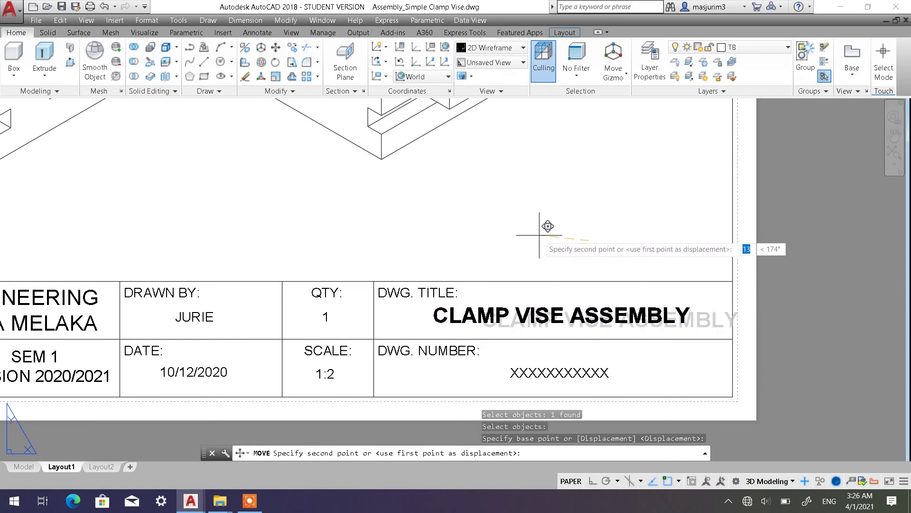
left_click(540, 234)
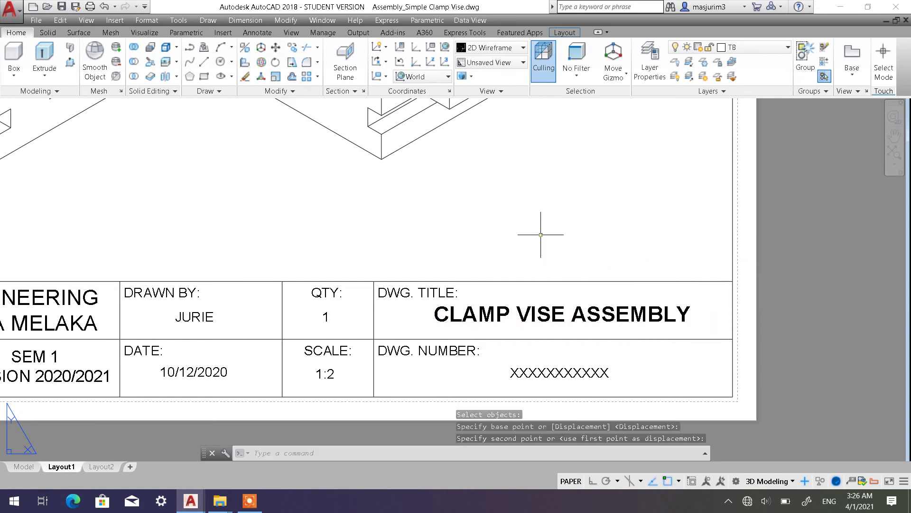
scroll(504, 346, "down", 1)
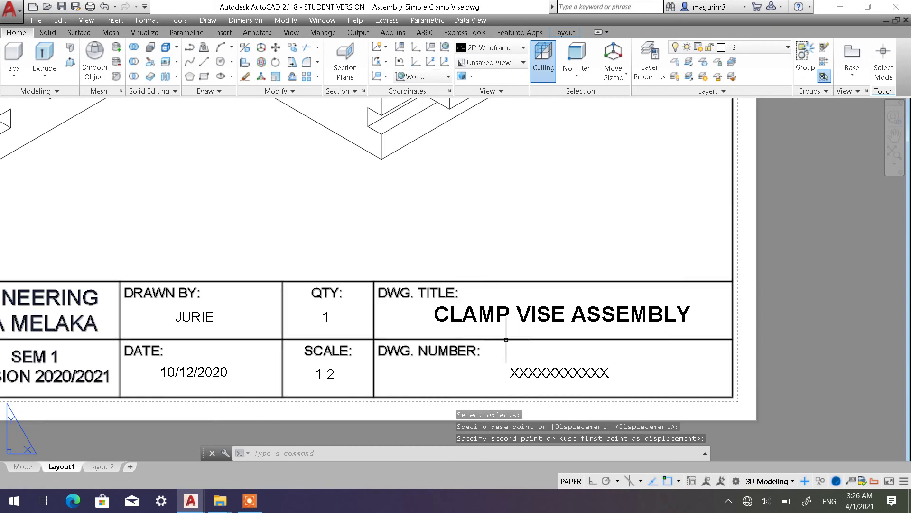
scroll(532, 332, "down", 1)
scroll(560, 315, "down", 1)
scroll(560, 316, "up", 2)
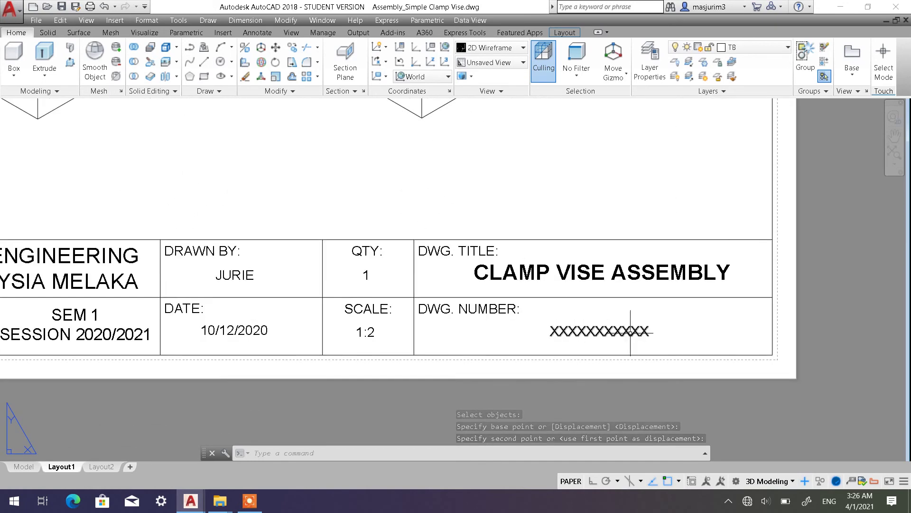
scroll(622, 332, "up", 2)
- Replace the DWG. NUMBER placeholder text with SCV/ASSEMBLY/01
left_click(585, 331)
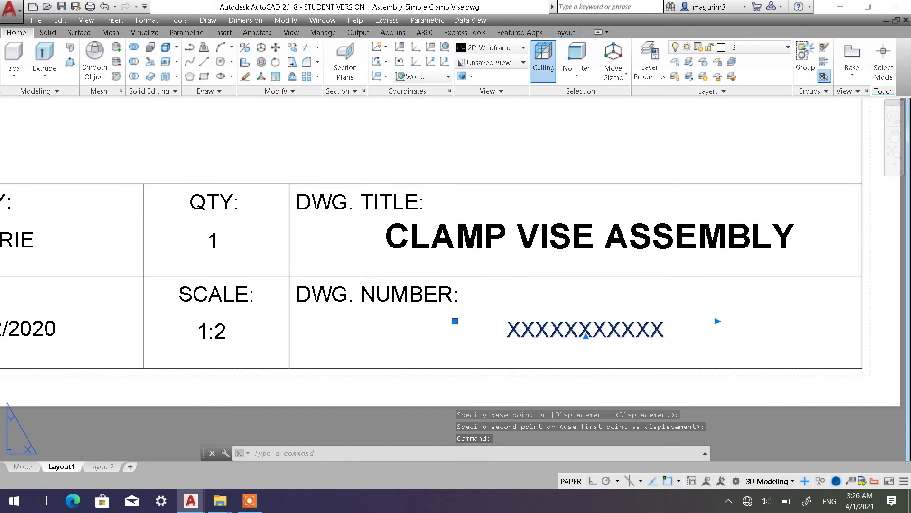
double_click(658, 330)
left_click_drag(671, 331, 464, 330)
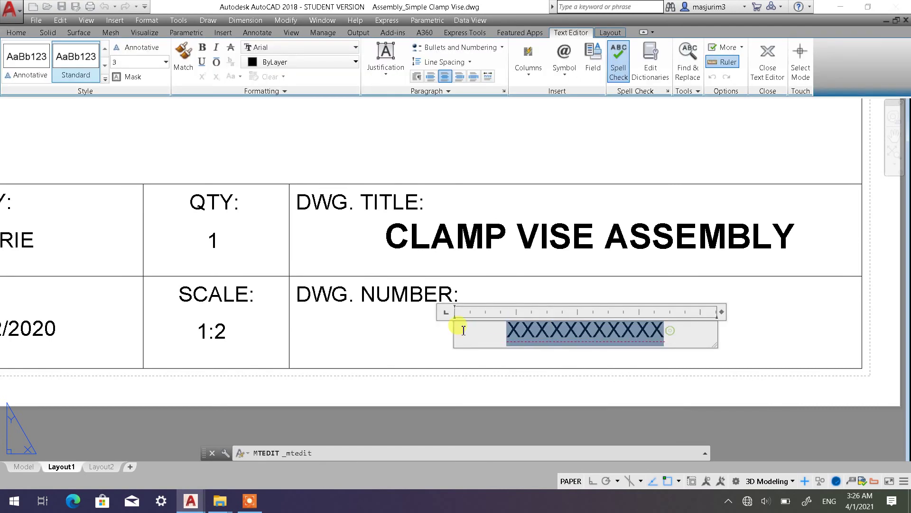
type("SC")
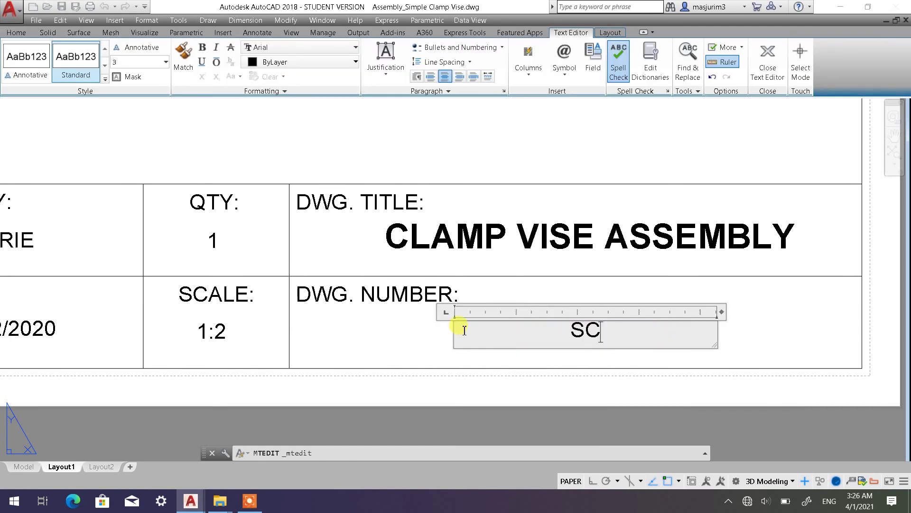
type("V/")
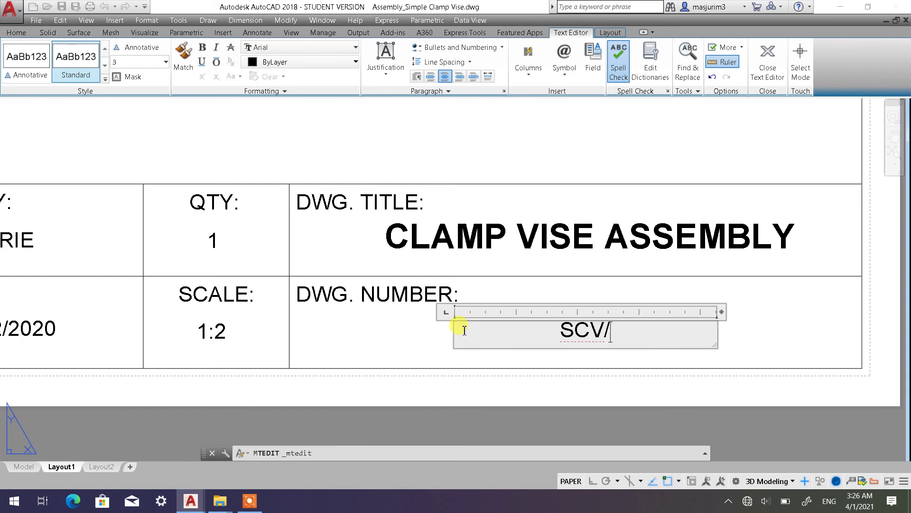
type("ASS")
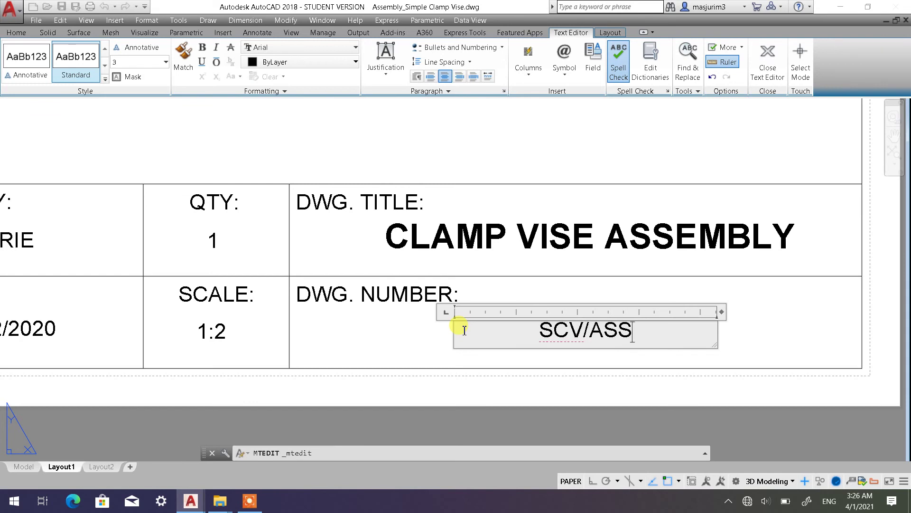
type("EMB")
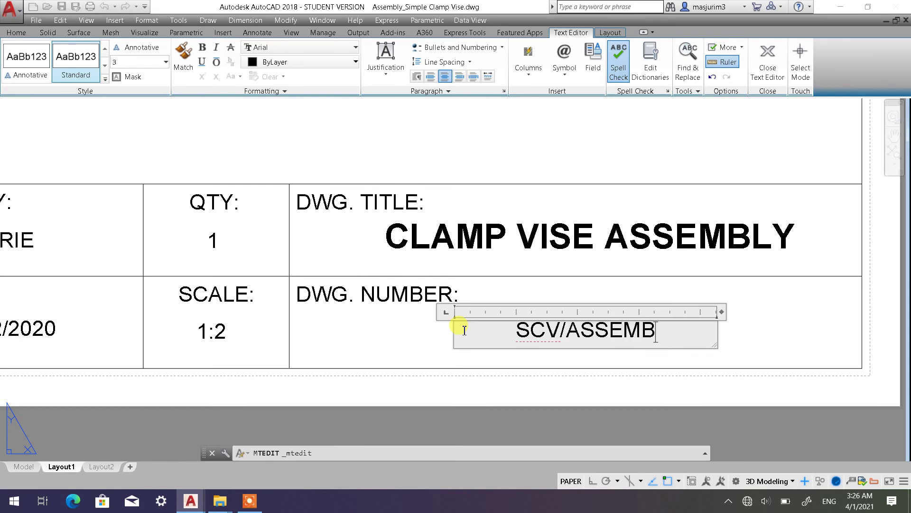
type("LY/")
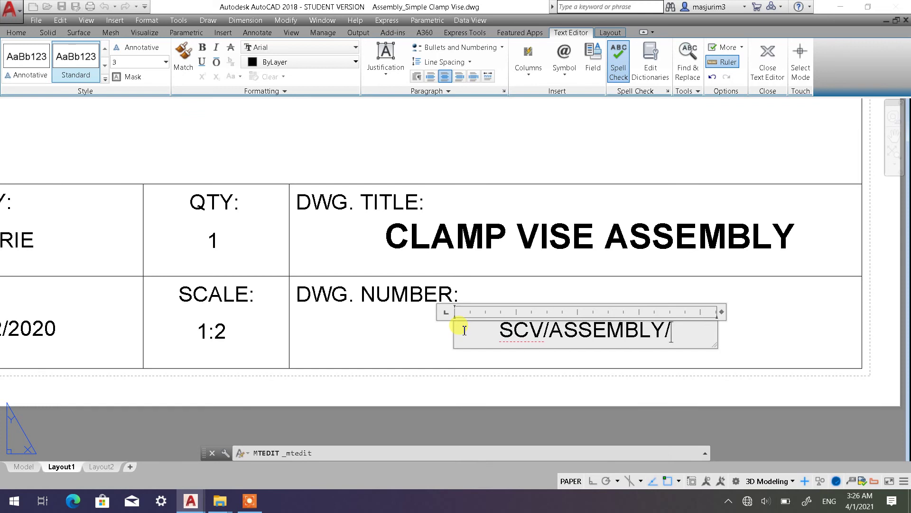
type("01")
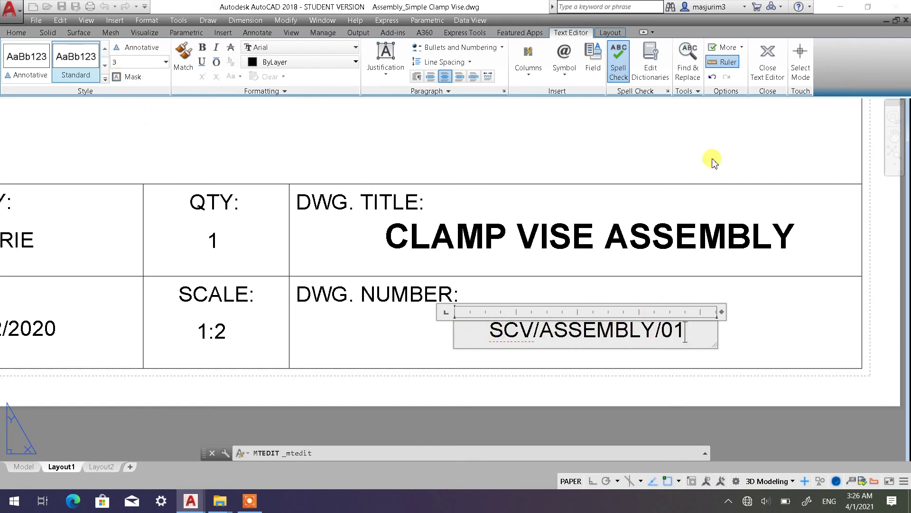
left_click(767, 59)
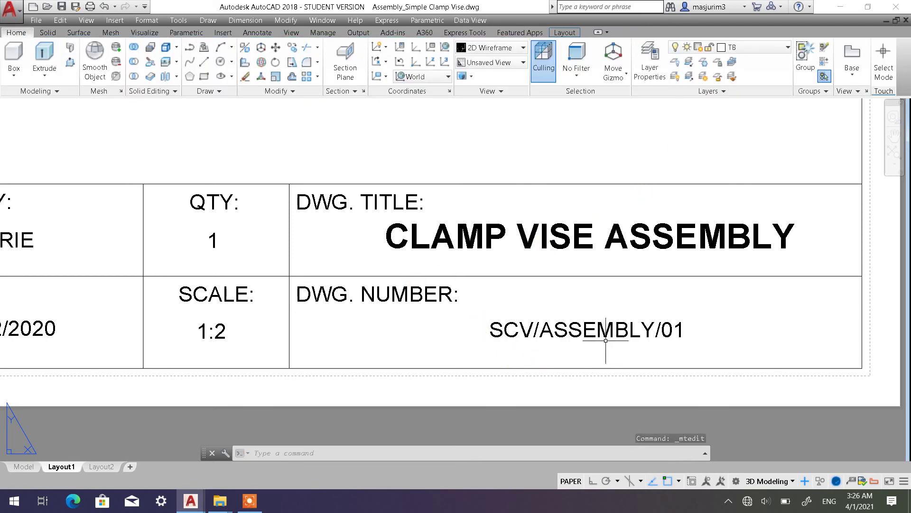
scroll(584, 337, "down", 3)
scroll(584, 342, "down", 2)
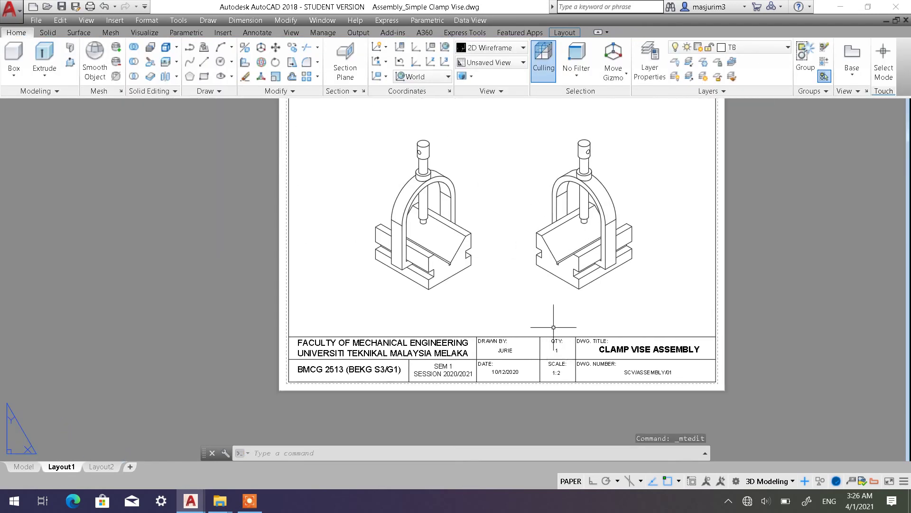
middle_click_drag(495, 317, 545, 336)
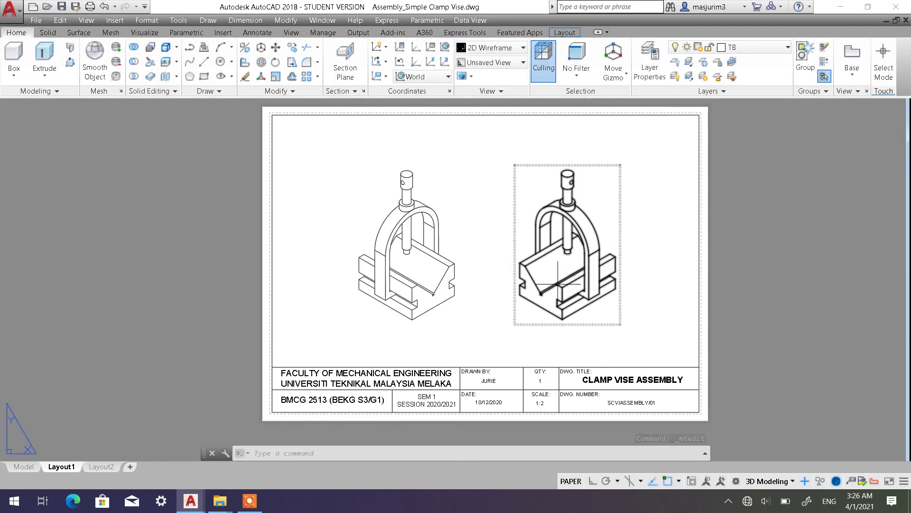